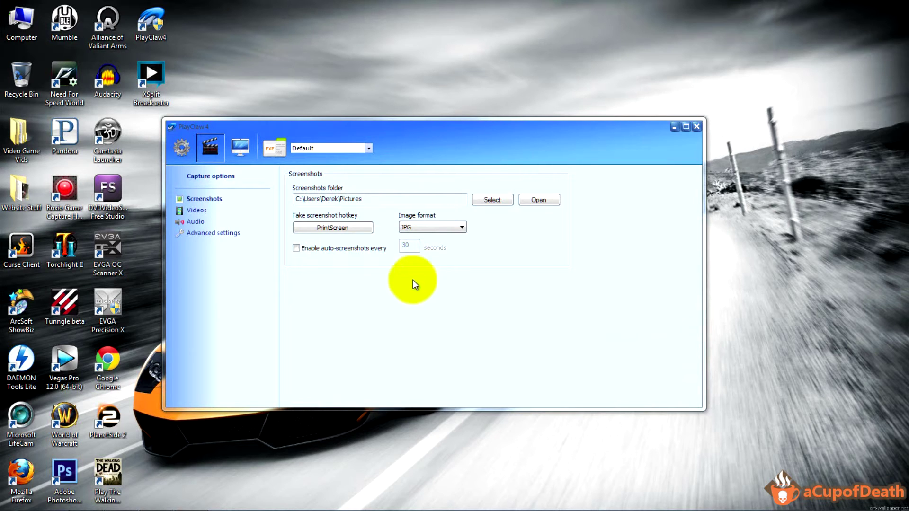
left_click(408, 132)
left_click_drag(408, 130, 435, 127)
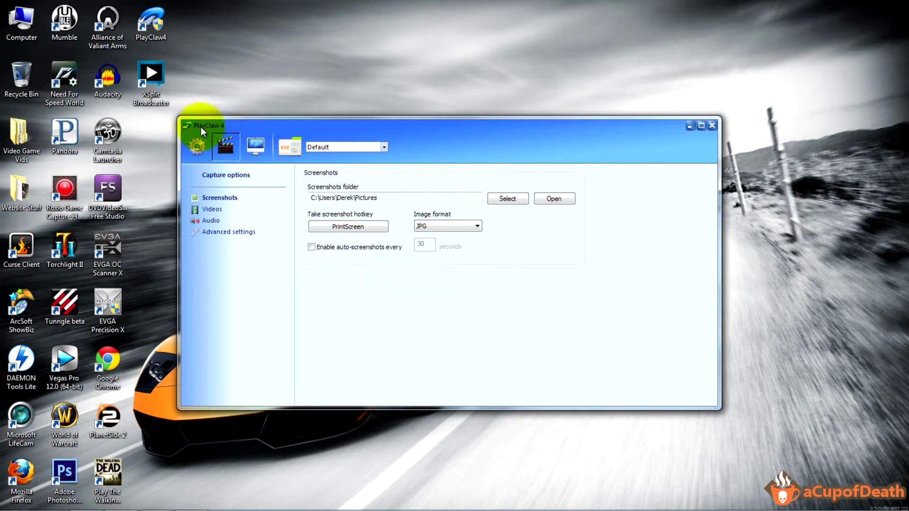
left_click_drag(426, 131, 426, 135)
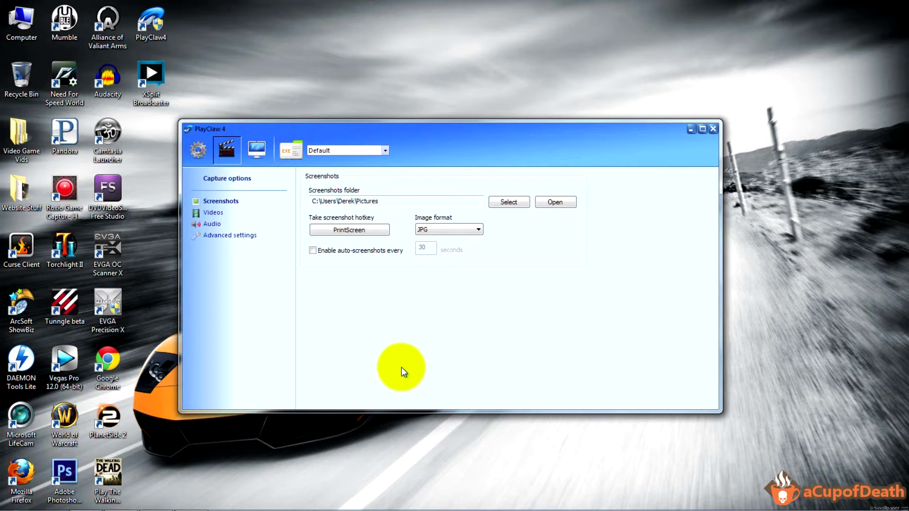
left_click(398, 341)
left_click(430, 145)
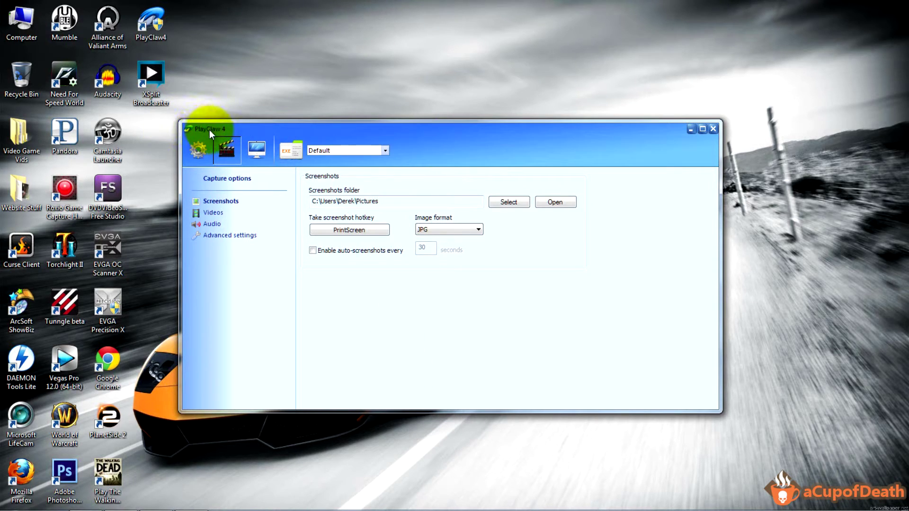
left_click(350, 293)
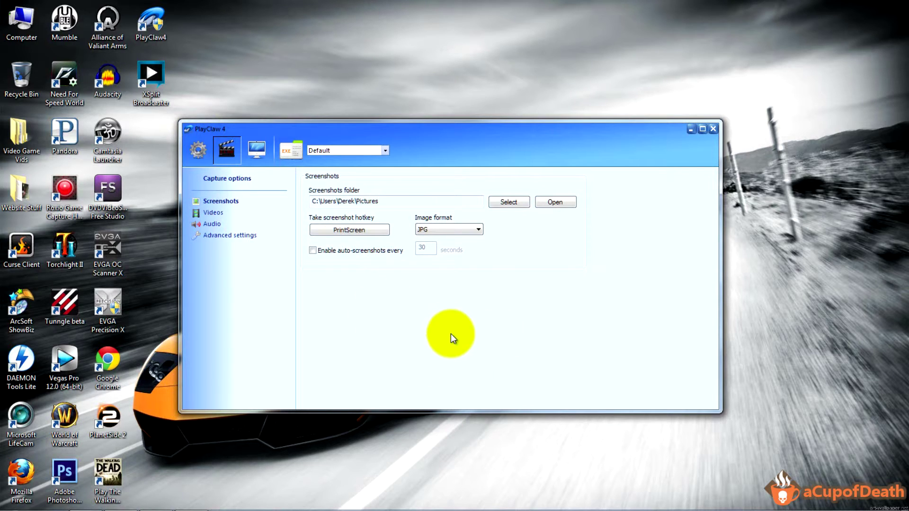
left_click_drag(405, 138, 408, 140)
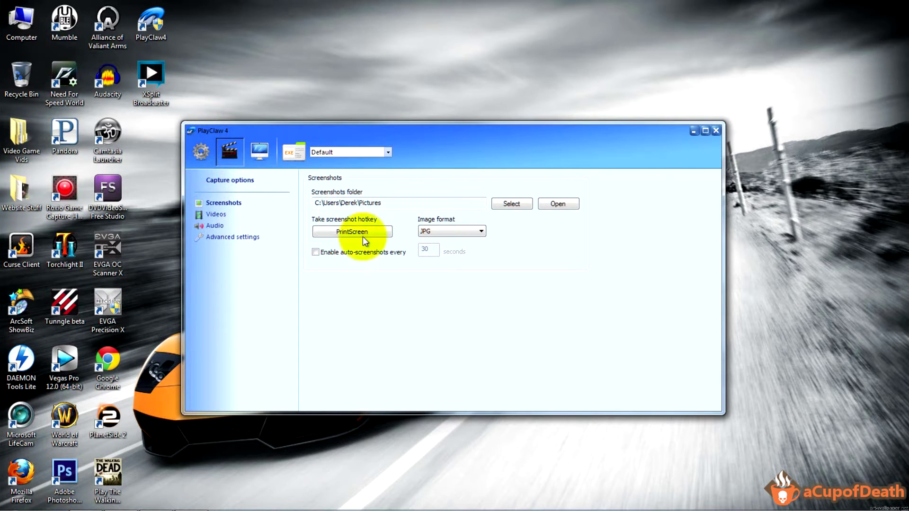
left_click(417, 299)
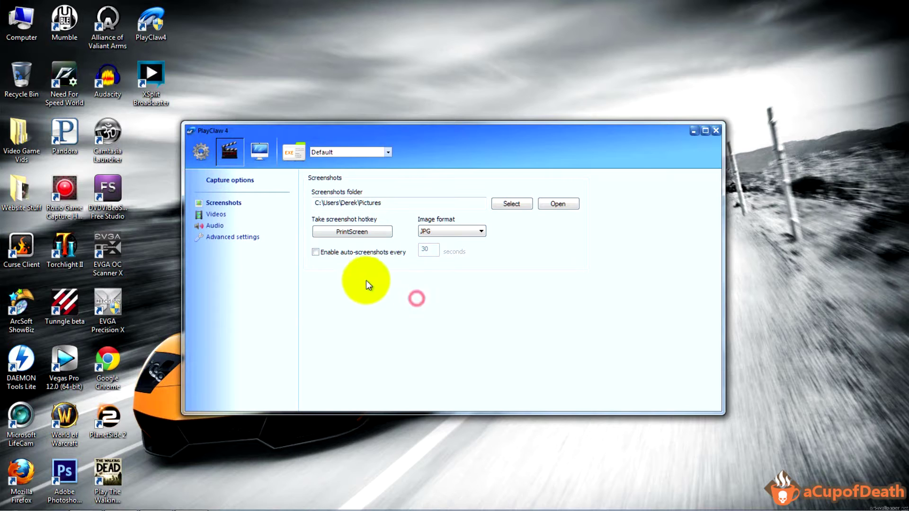
- Examine the screenshot capture options, including the image format choices and the automatic screenshot interval setting
left_click(208, 155)
left_click(227, 153)
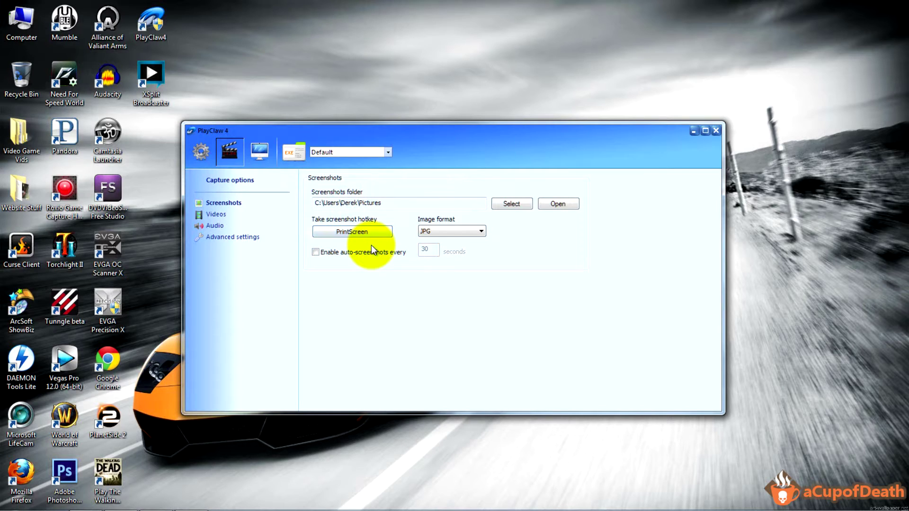
left_click(448, 234)
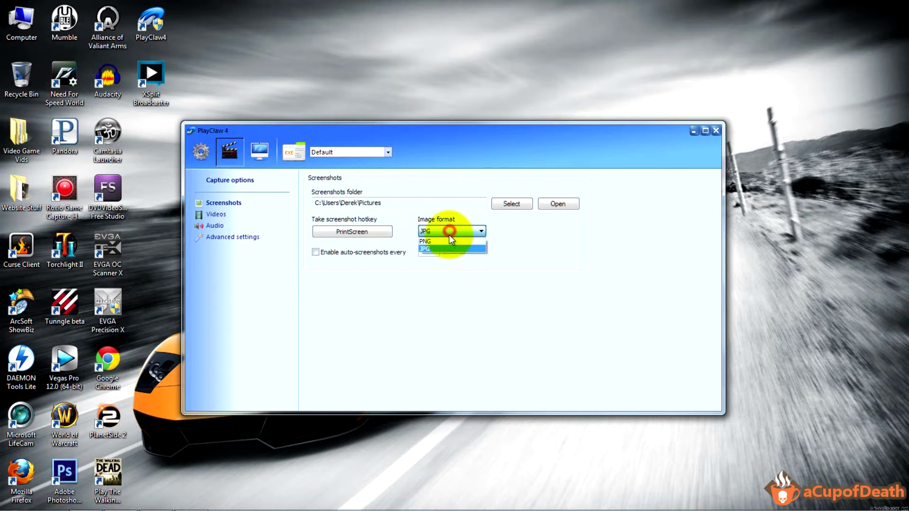
left_click(448, 232)
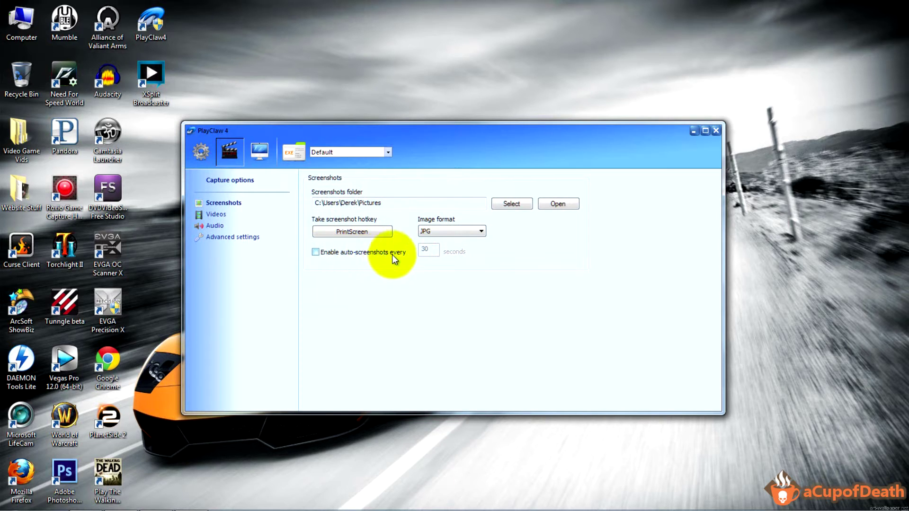
left_click(315, 254)
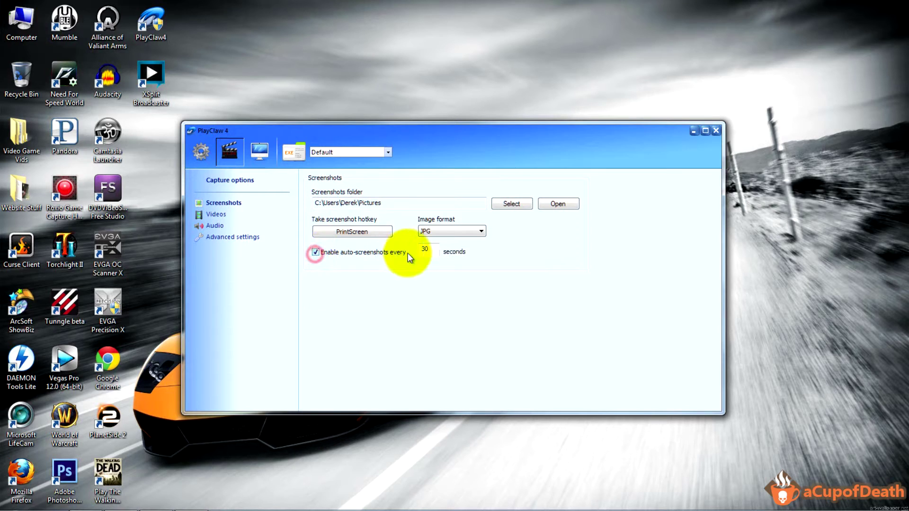
left_click(316, 253)
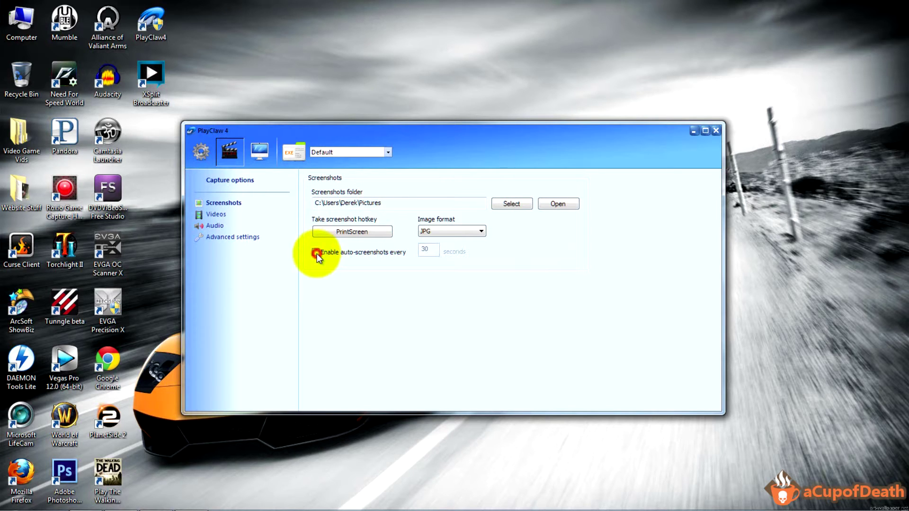
- Examine the video capture options for the toggle prerecord hotkey and the maximum prerecord buffer size
left_click(217, 217)
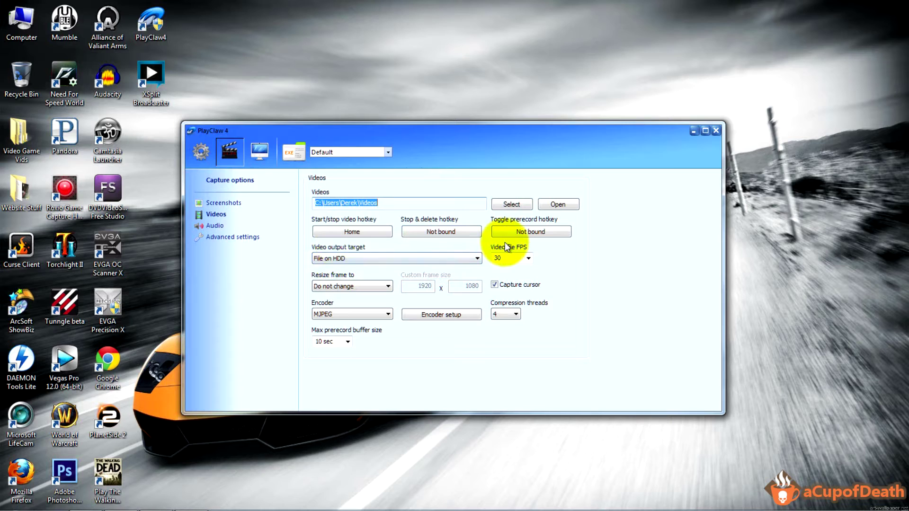
left_click(527, 232)
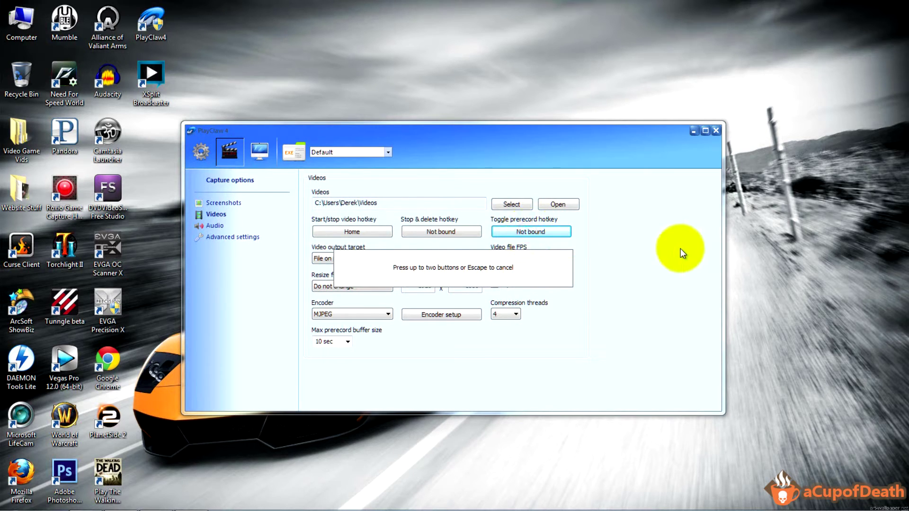
key("Escape")
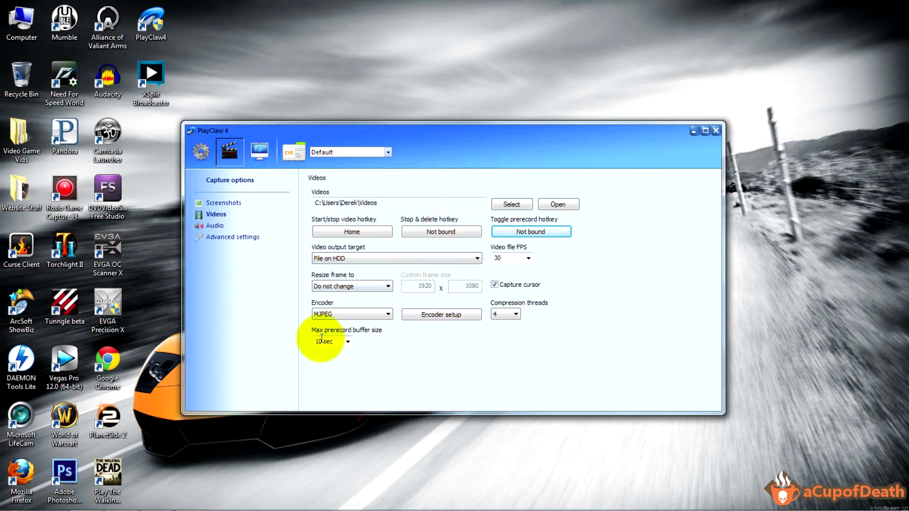
left_click(348, 341)
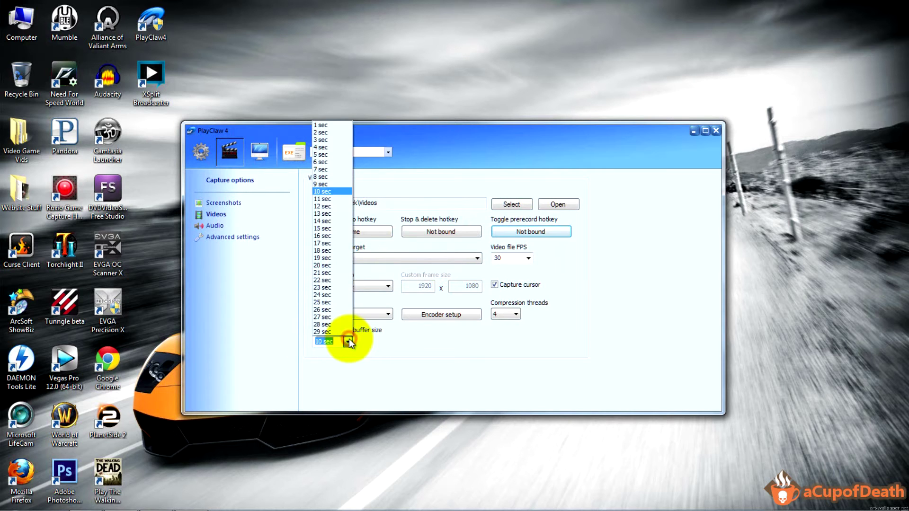
left_click(349, 338)
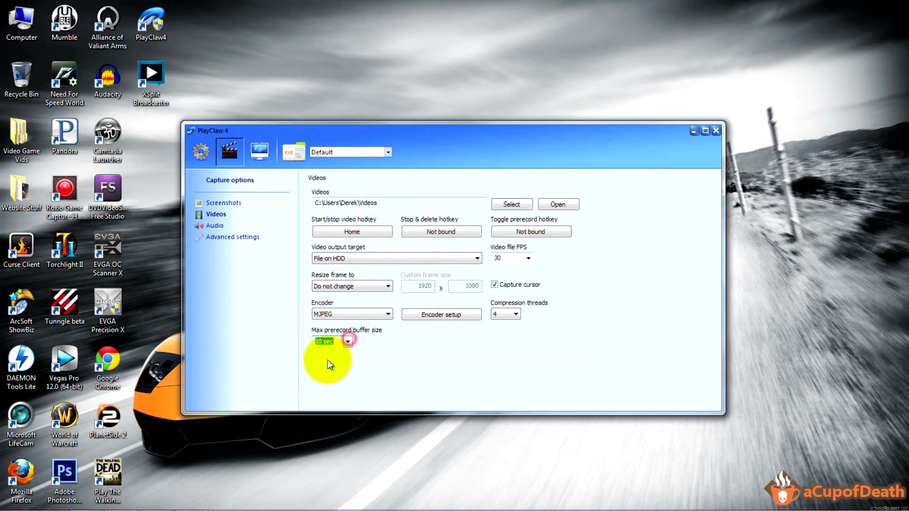
left_click(297, 338)
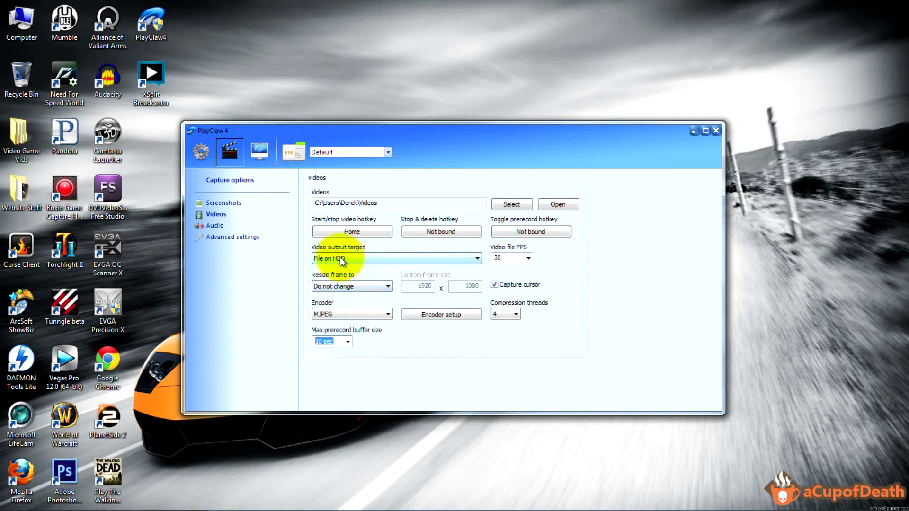
- Examine the available choices for video output target, video file FPS and frame resizing
left_click(357, 258)
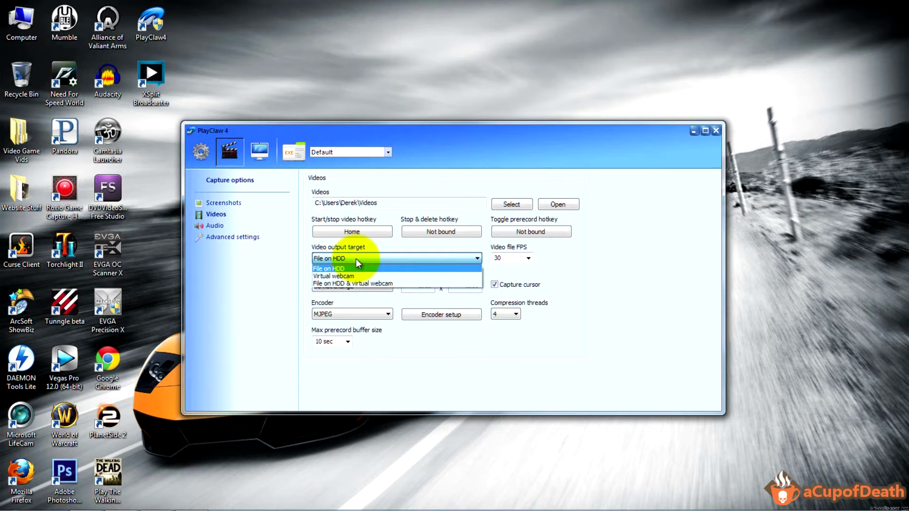
left_click(356, 268)
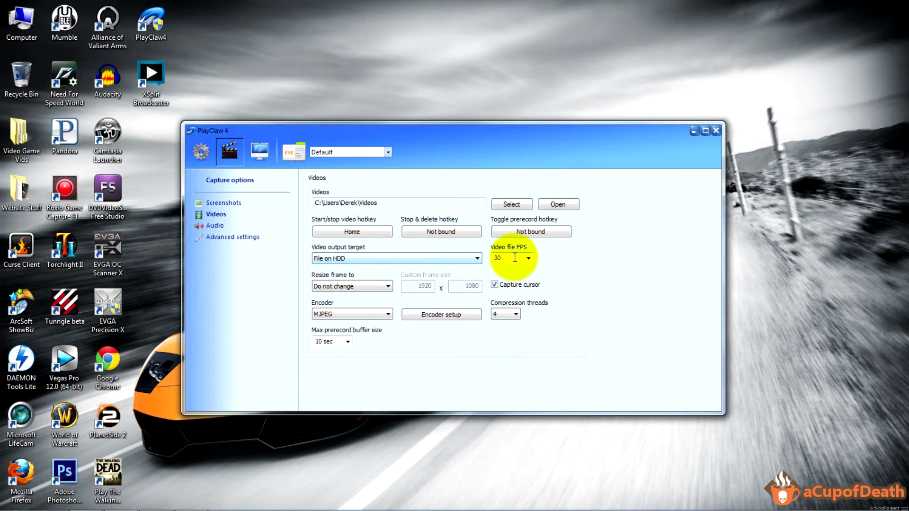
left_click(529, 257)
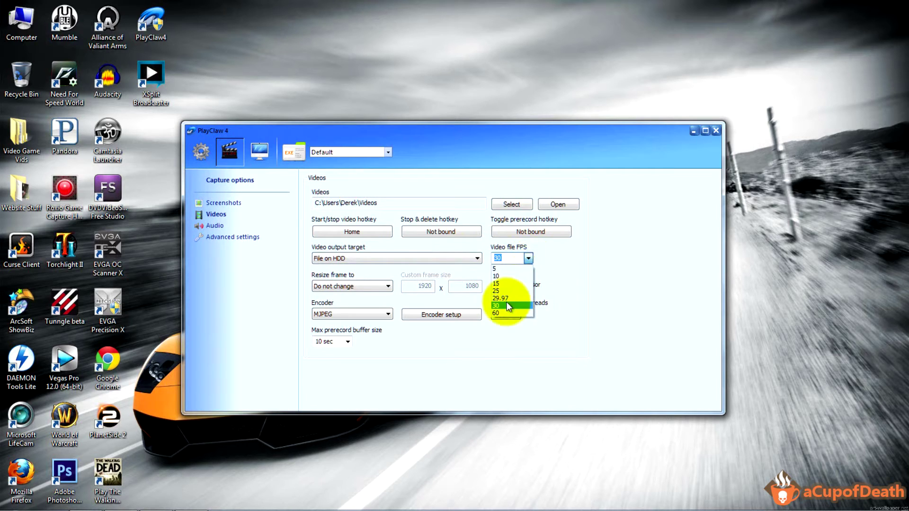
left_click(528, 258)
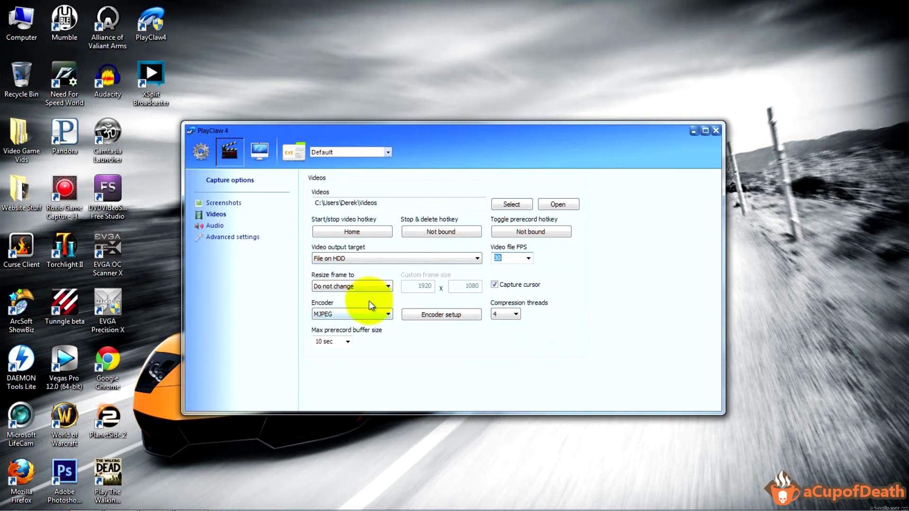
left_click(351, 287)
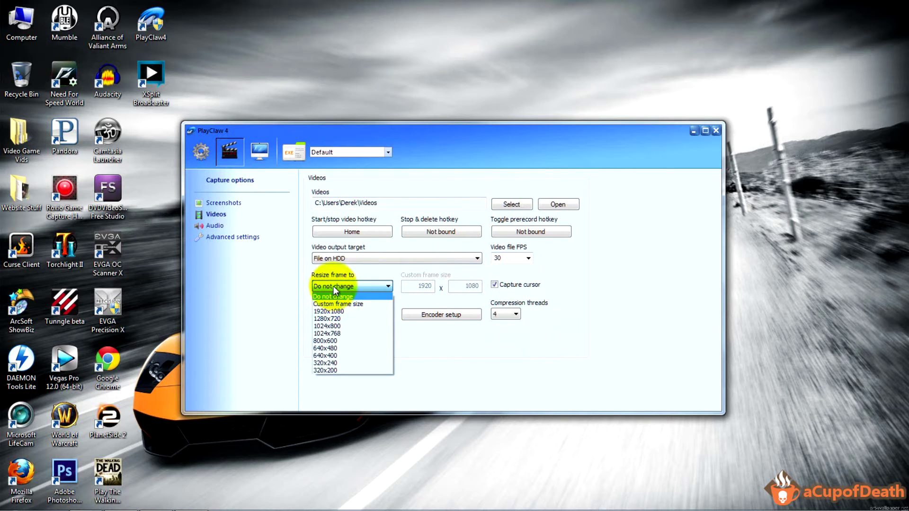
left_click(333, 287)
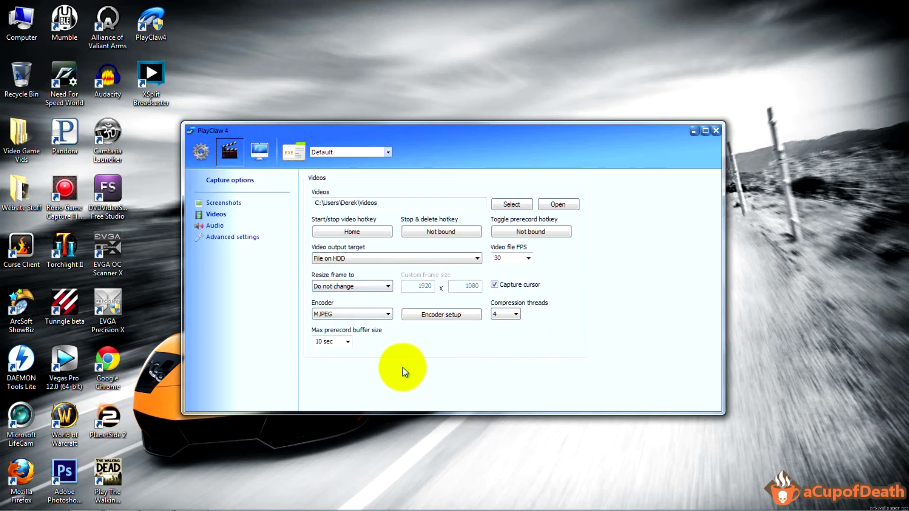
left_click(359, 288)
left_click(360, 287)
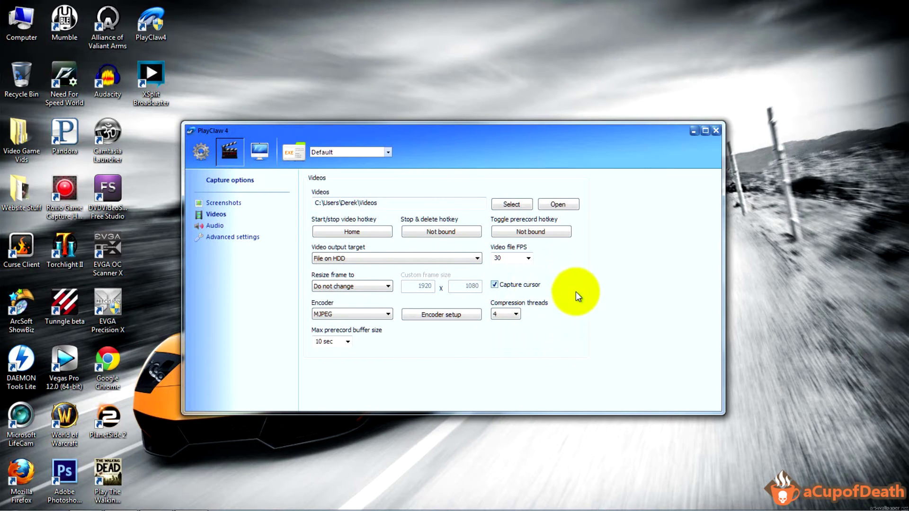
- Try the No compression and Low compression video encoders, and return the encoder to MJPEG
left_click(337, 314)
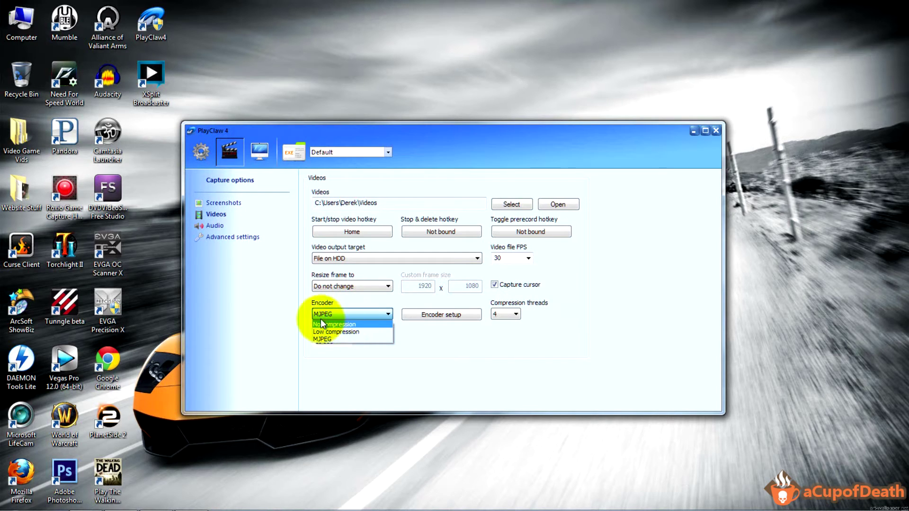
left_click(334, 325)
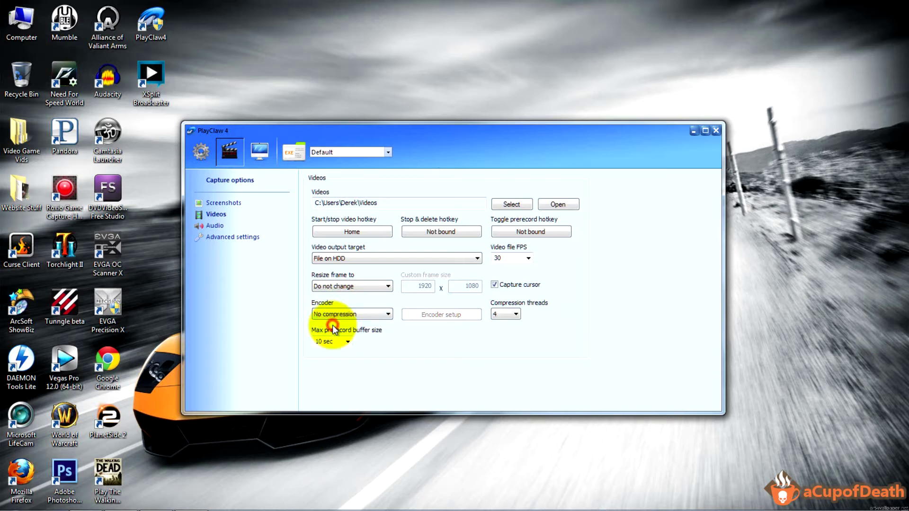
left_click(361, 314)
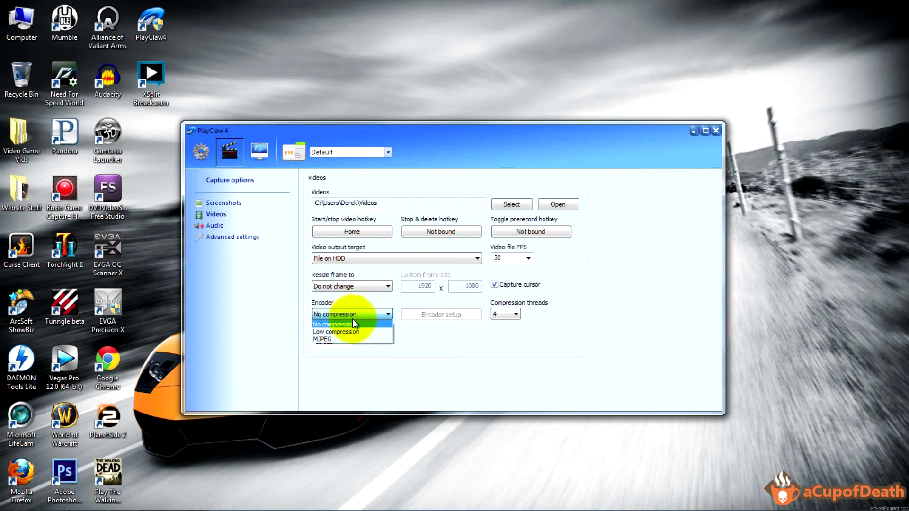
left_click(333, 331)
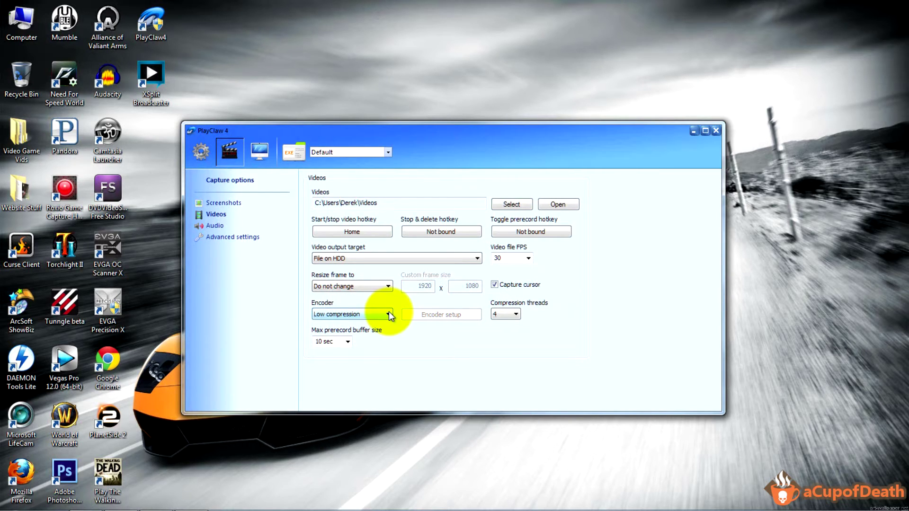
left_click(388, 312)
left_click(355, 338)
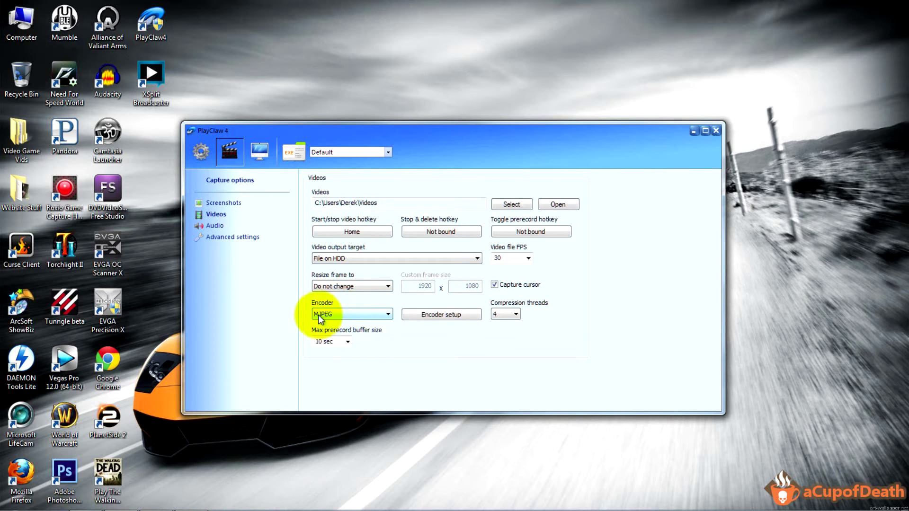
- Set the MJPEG quality to 85 in the encoder settings and accept them
left_click(425, 316)
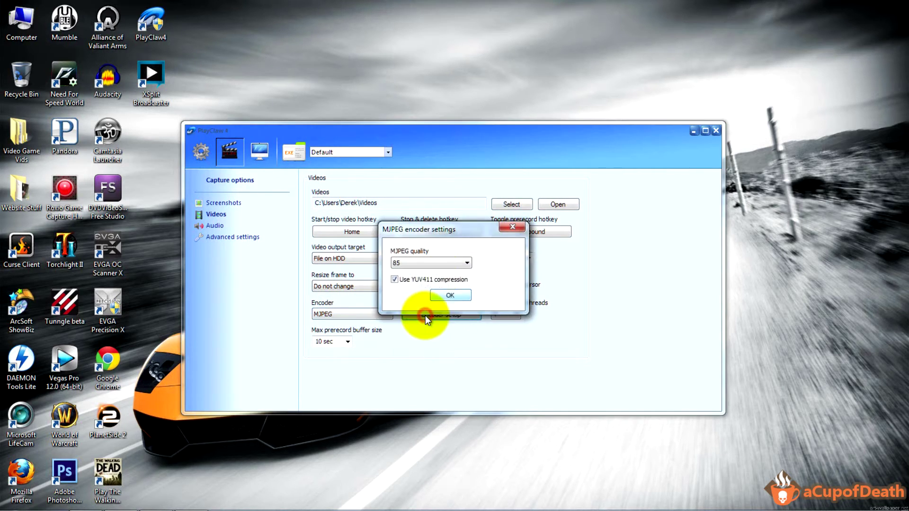
left_click(440, 262)
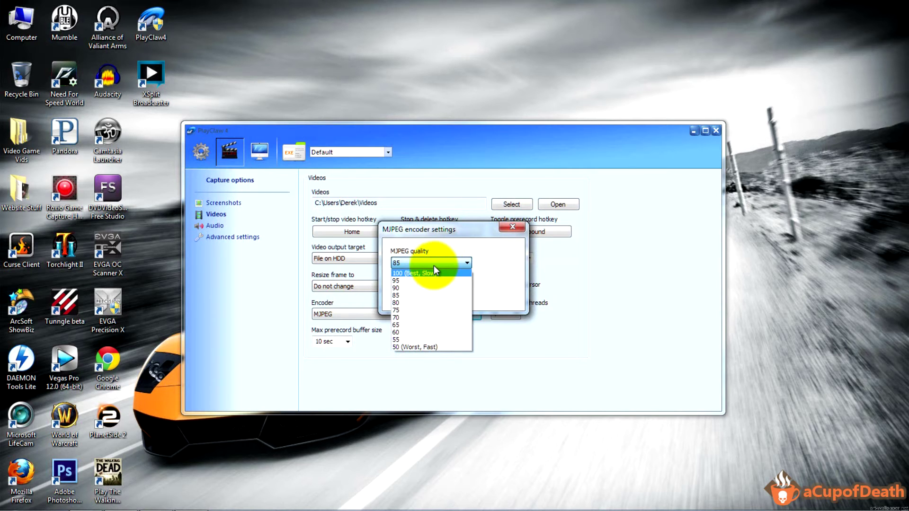
left_click(422, 294)
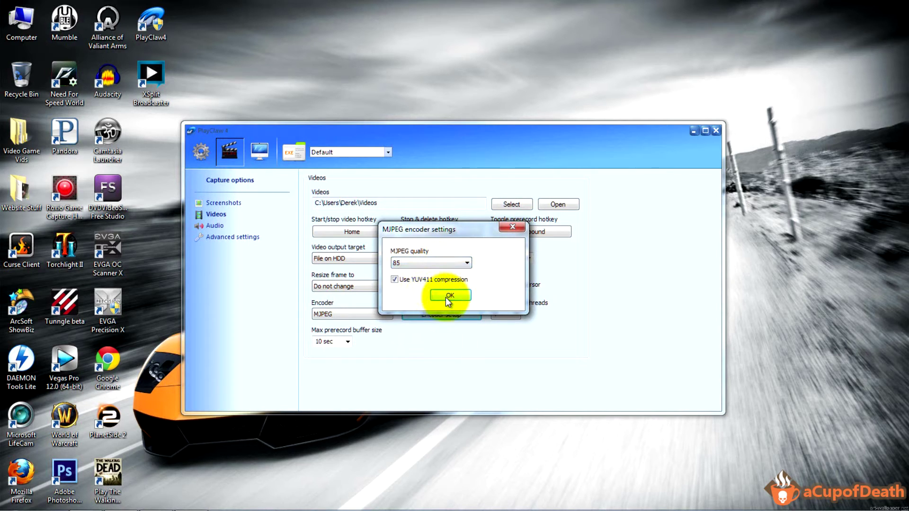
left_click(442, 298)
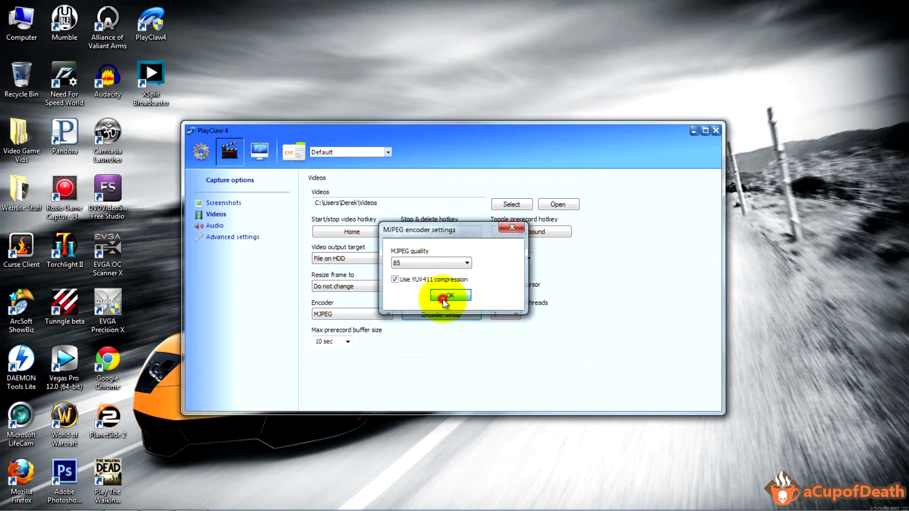
left_click(480, 356)
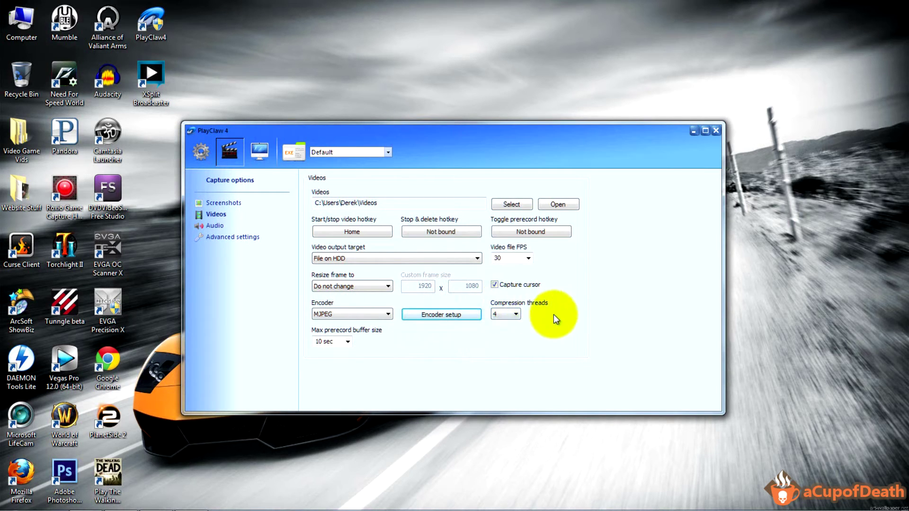
- Examine the available compression thread counts for video encoding and keep the count at 4
left_click(513, 315)
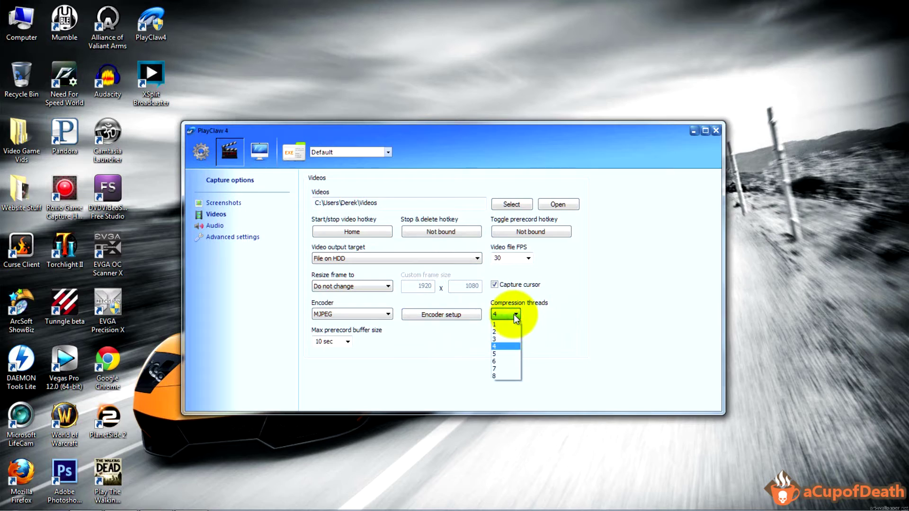
left_click(532, 321)
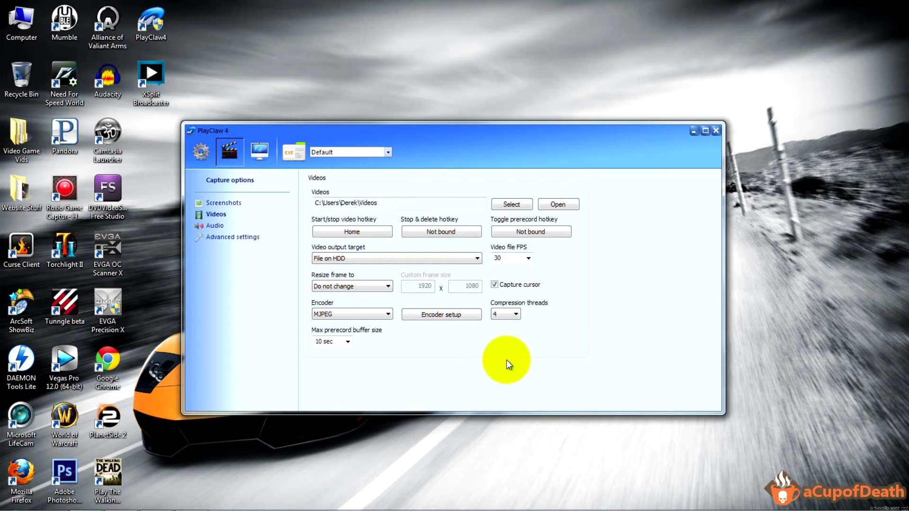
left_click(512, 314)
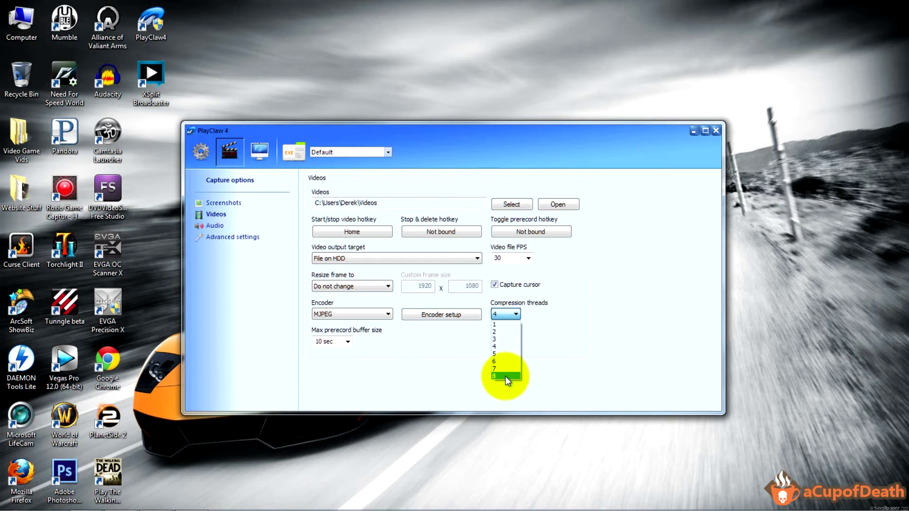
left_click(506, 345)
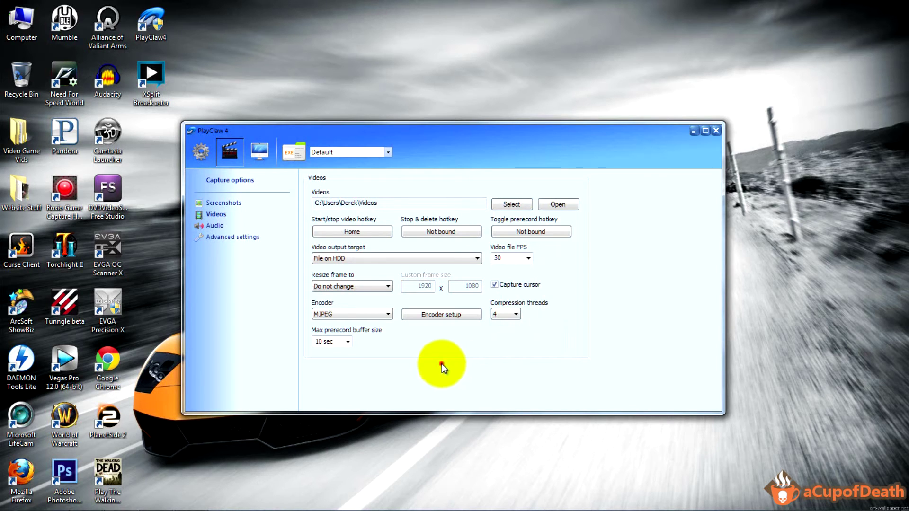
left_click(493, 376)
- Try 2 compression threads for video encoding, and return the thread count to 4
left_click(516, 317)
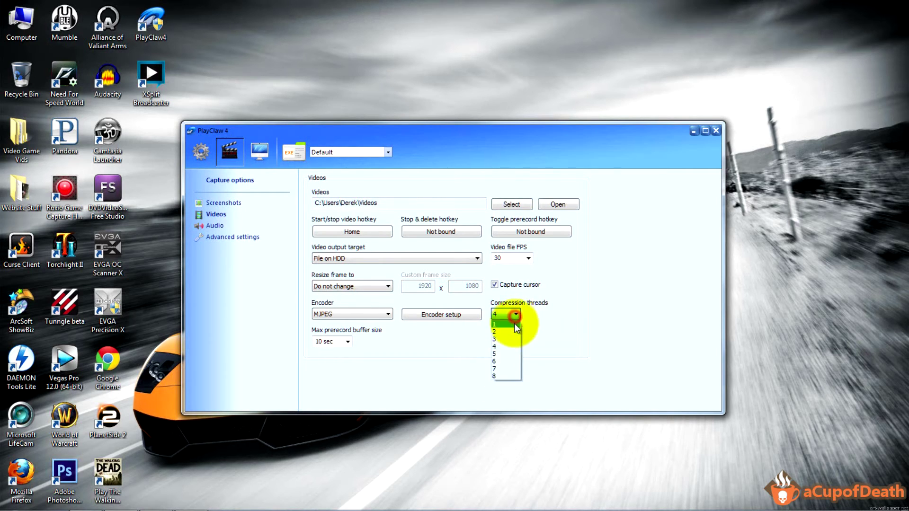
left_click(510, 332)
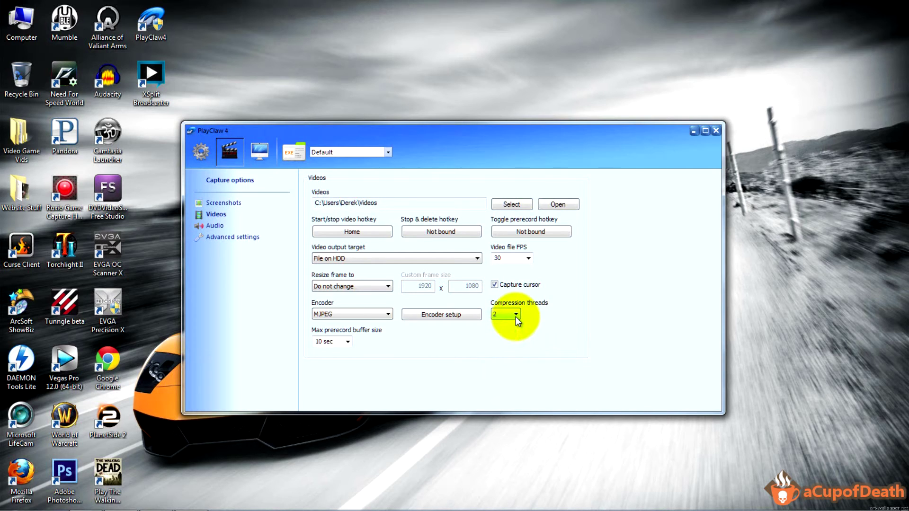
left_click(515, 314)
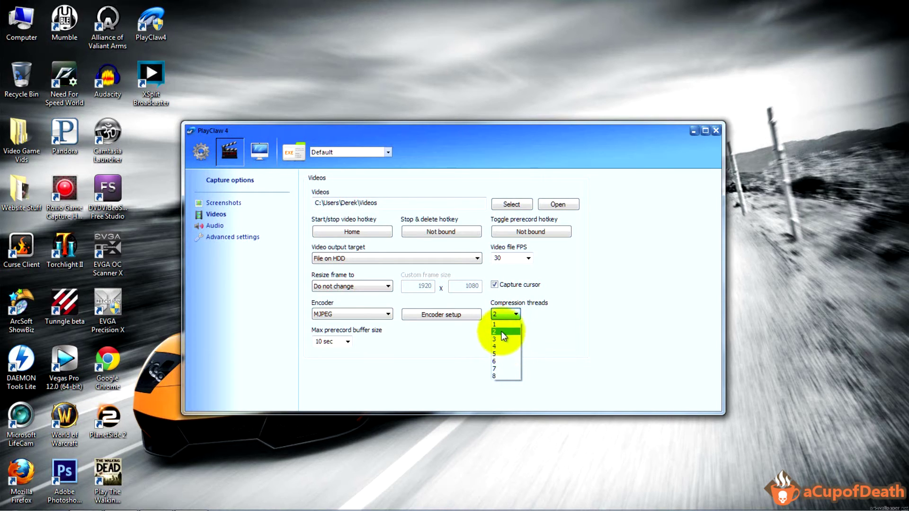
left_click(502, 332)
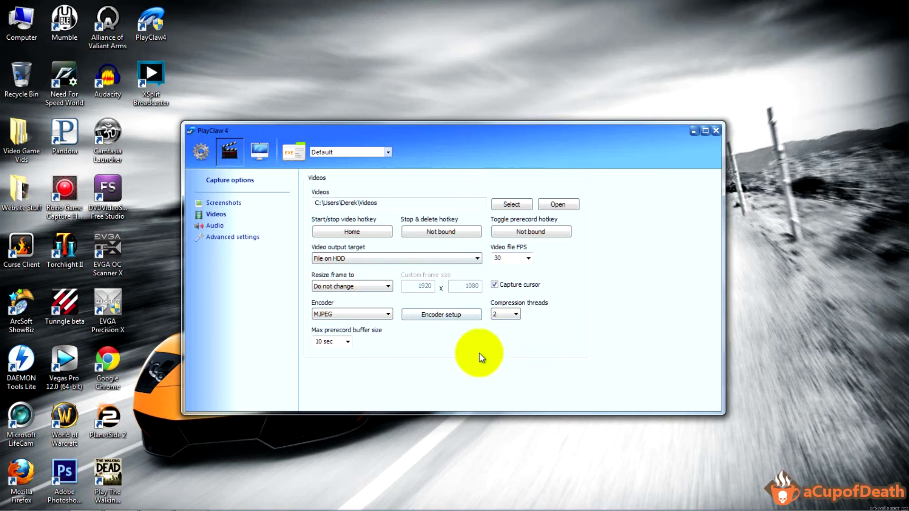
left_click(516, 316)
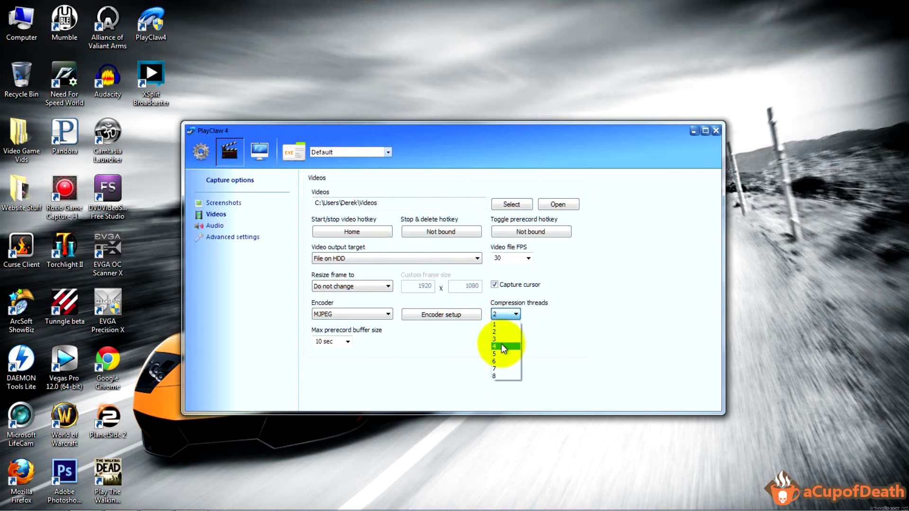
left_click(501, 345)
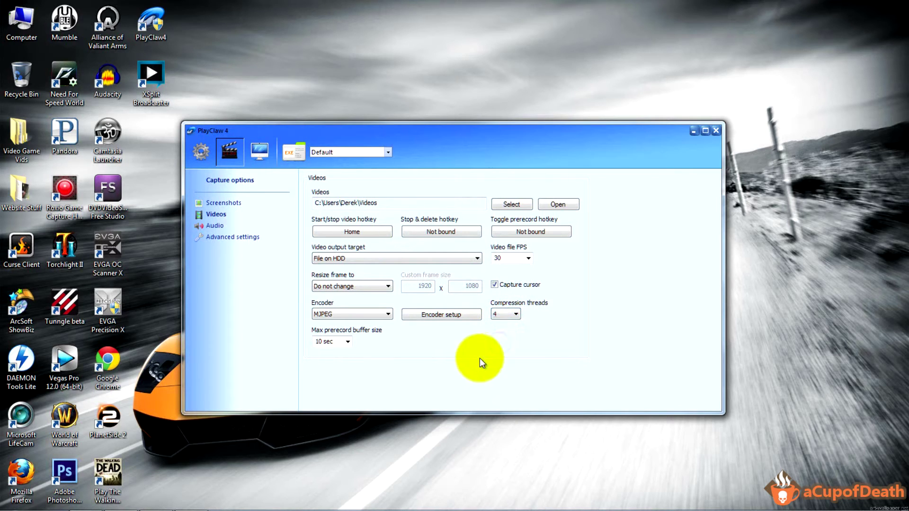
- Open the audio capture options and look through the listed microphone and output sources
left_click(211, 226)
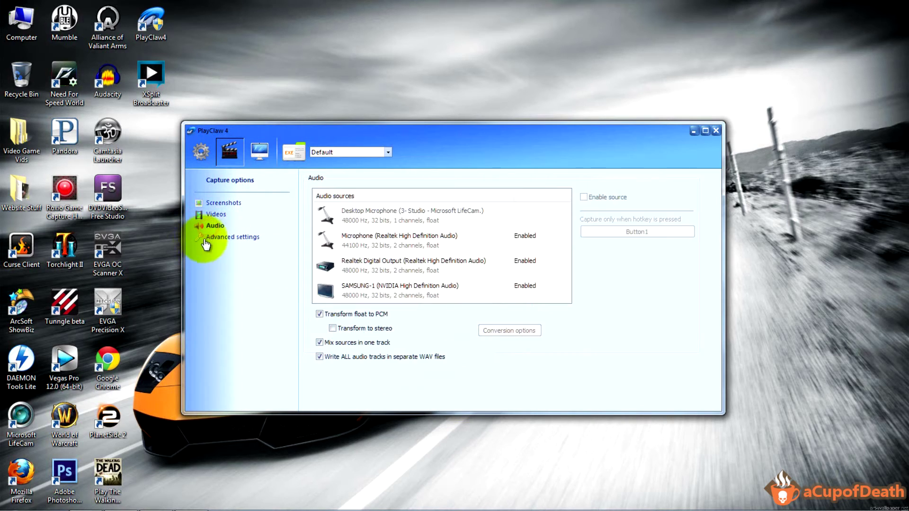
left_click(409, 218)
left_click(410, 252)
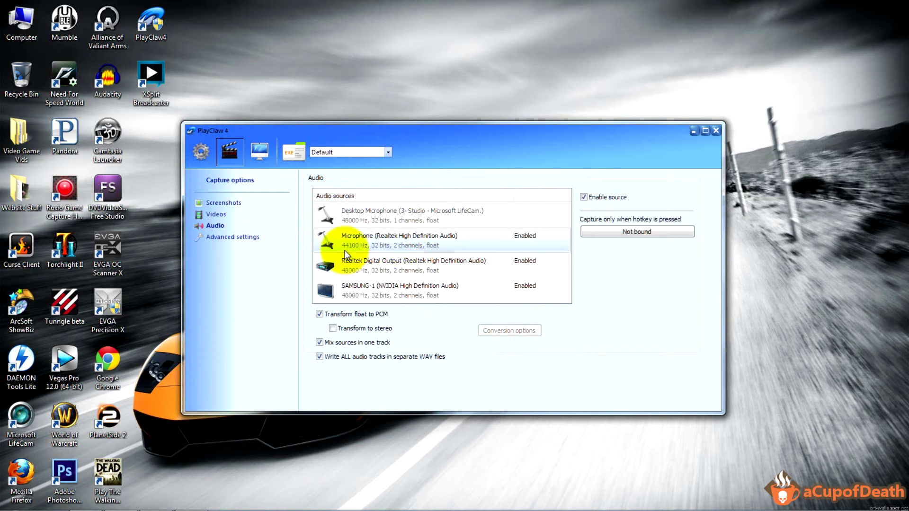
left_click(413, 263)
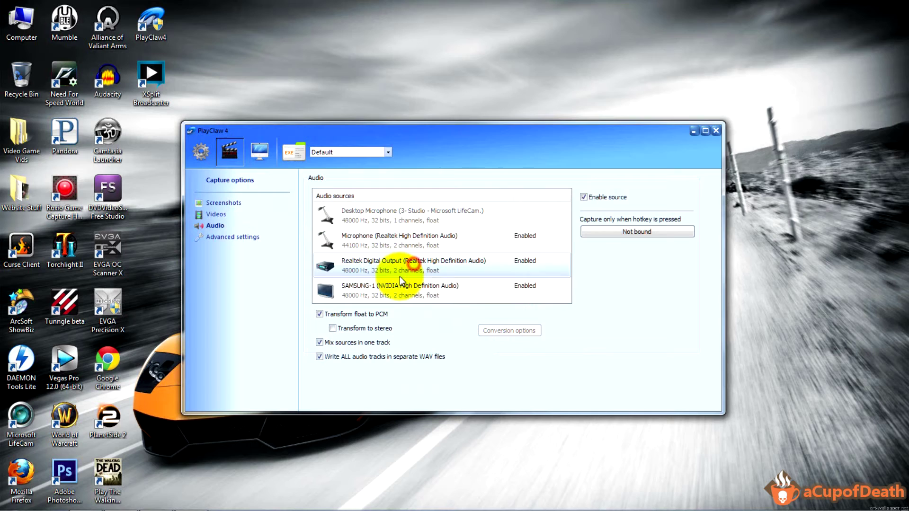
left_click(400, 289)
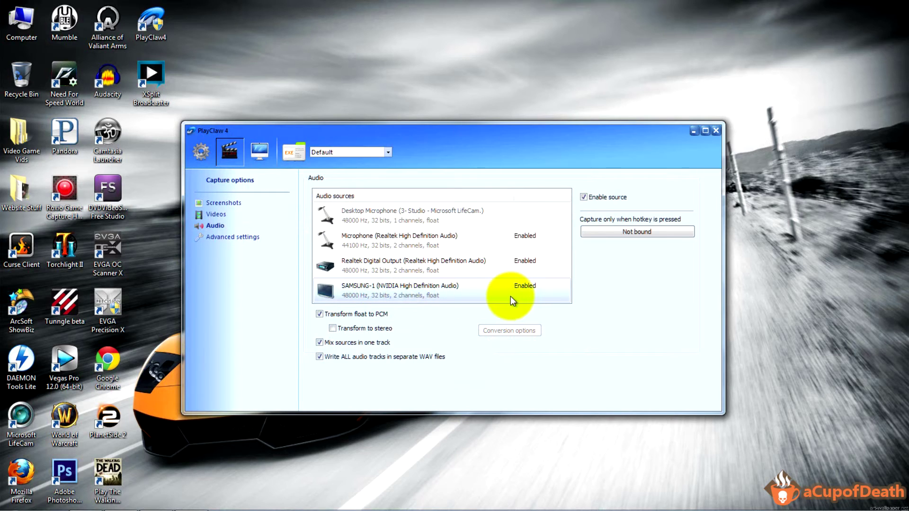
- Check the source enabling and hotkey-only capture settings of the desktop microphone, Realtek microphone, Realtek Digital Output and SAMSUNG-1 sources
left_click(456, 233)
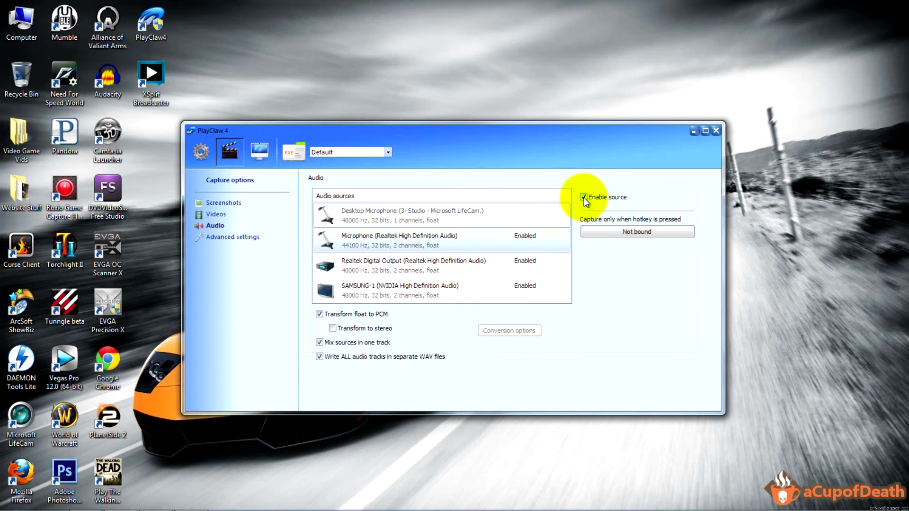
left_click(550, 212)
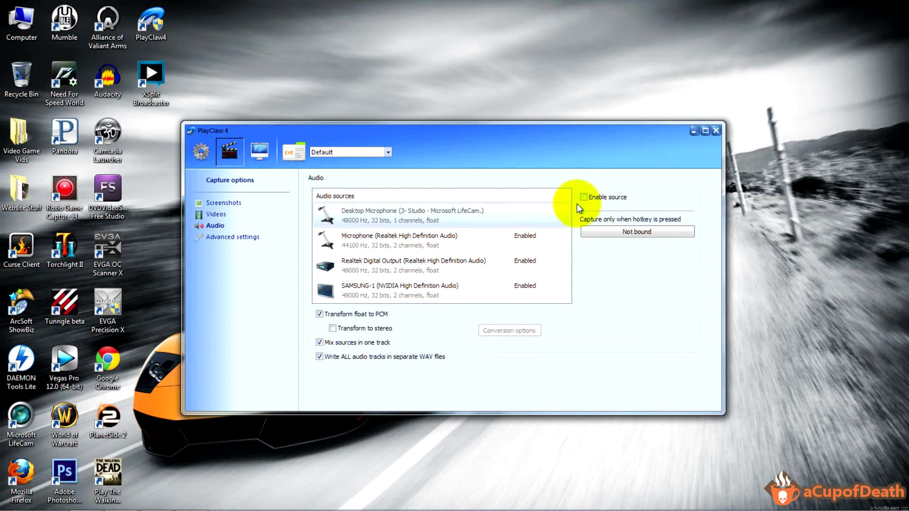
left_click(530, 237)
left_click(531, 260)
left_click(517, 286)
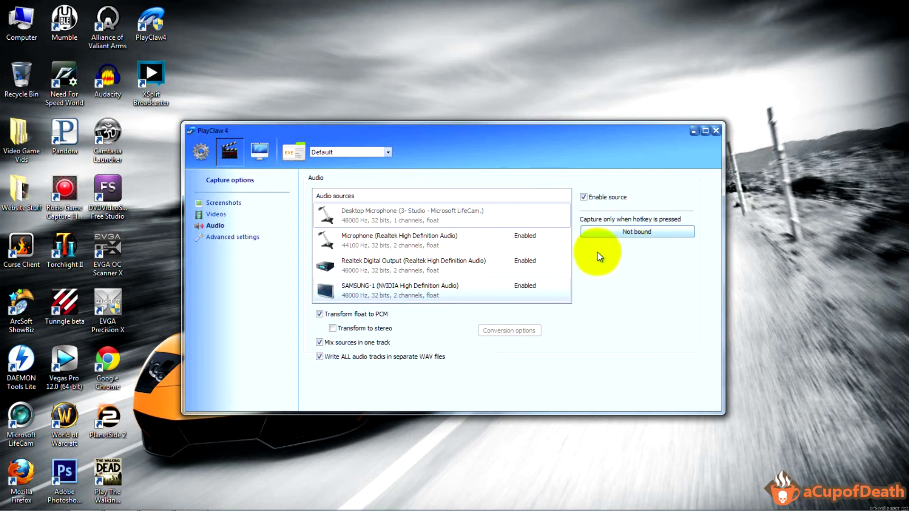
left_click(505, 259)
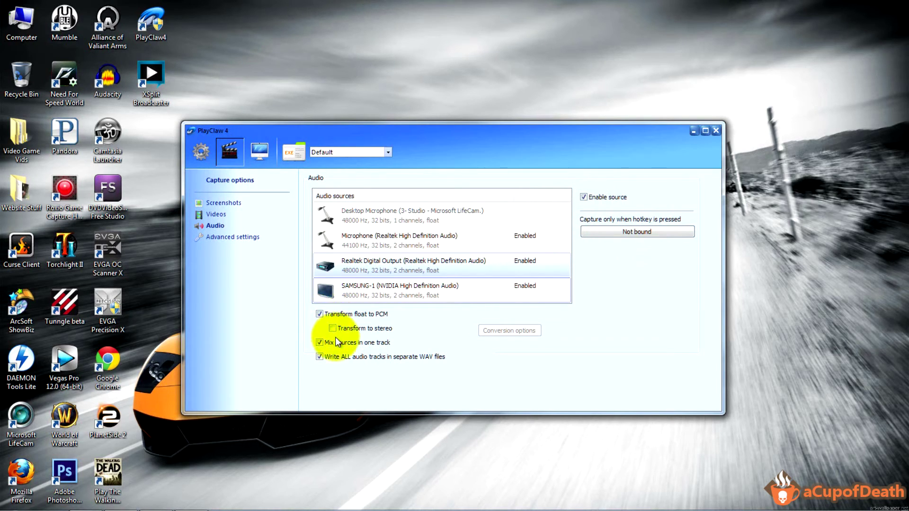
left_click(342, 295)
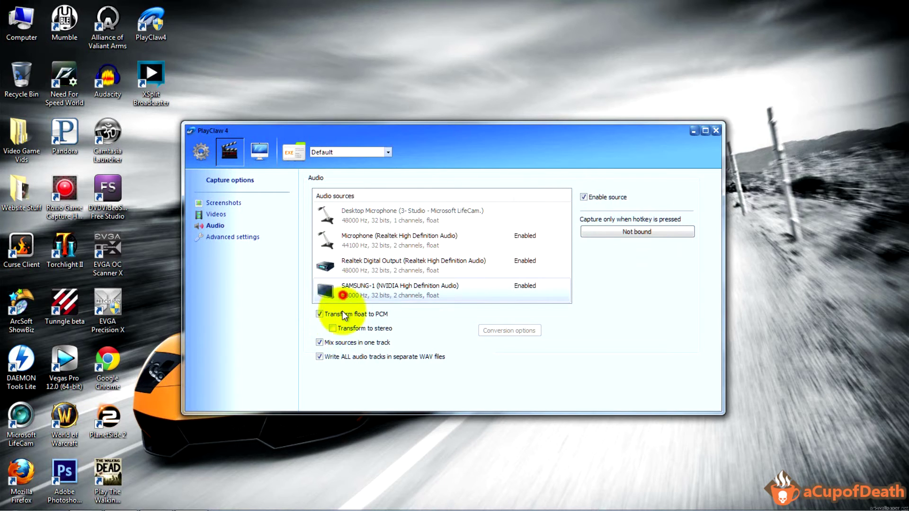
left_click(347, 250)
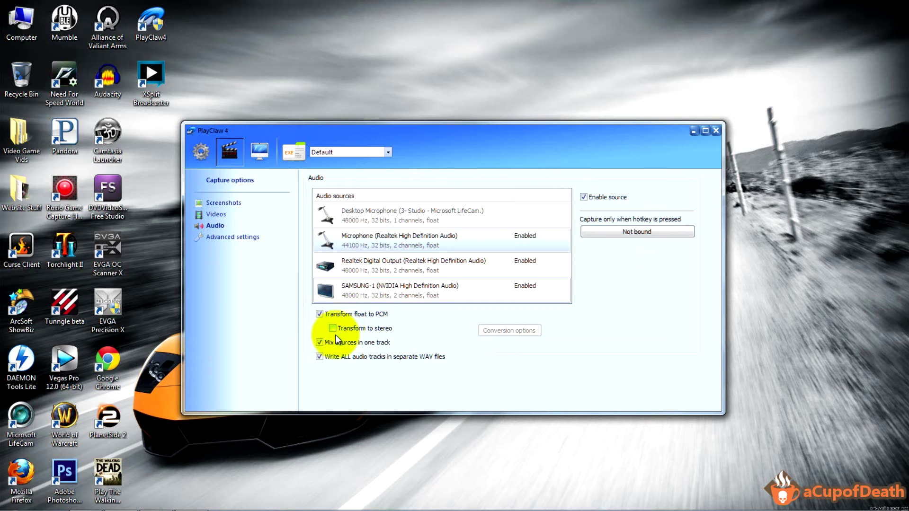
left_click(363, 263)
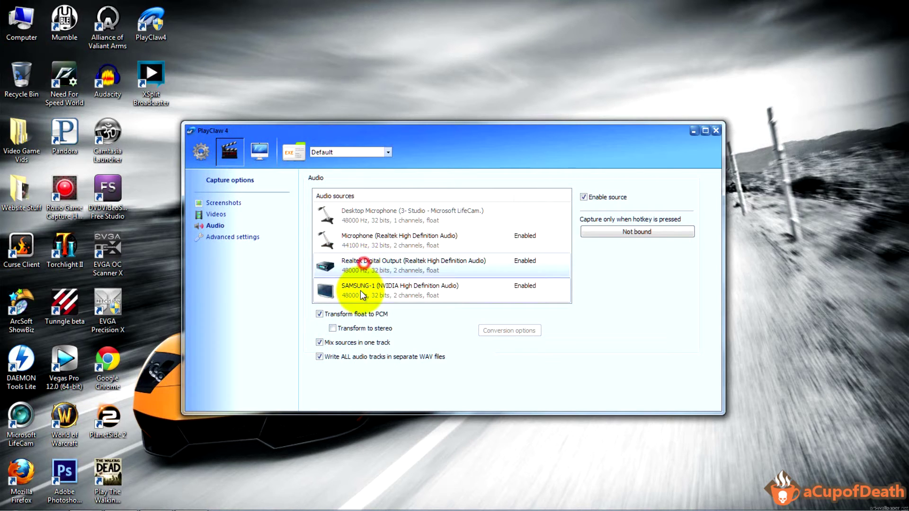
left_click(361, 292)
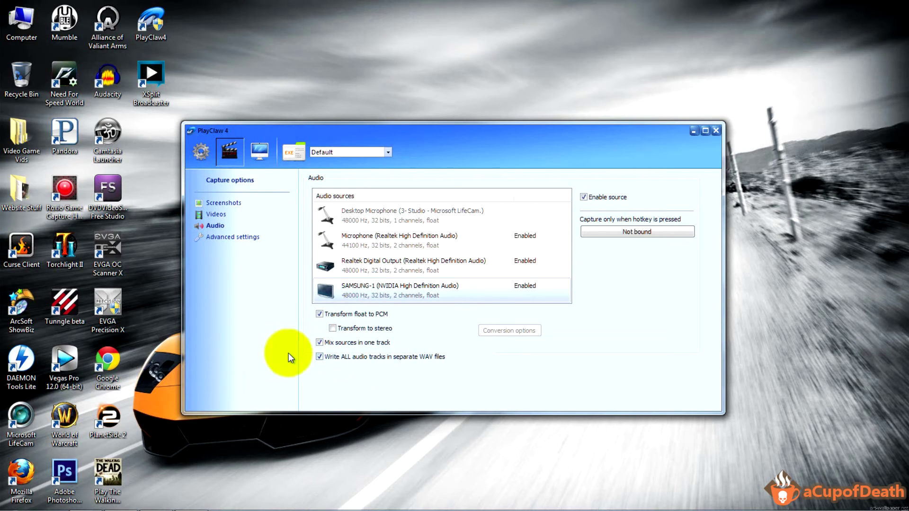
- Turn off mixing sources in one track, review the enabled microphone and output sources, and turn the mixing back on
left_click(319, 343)
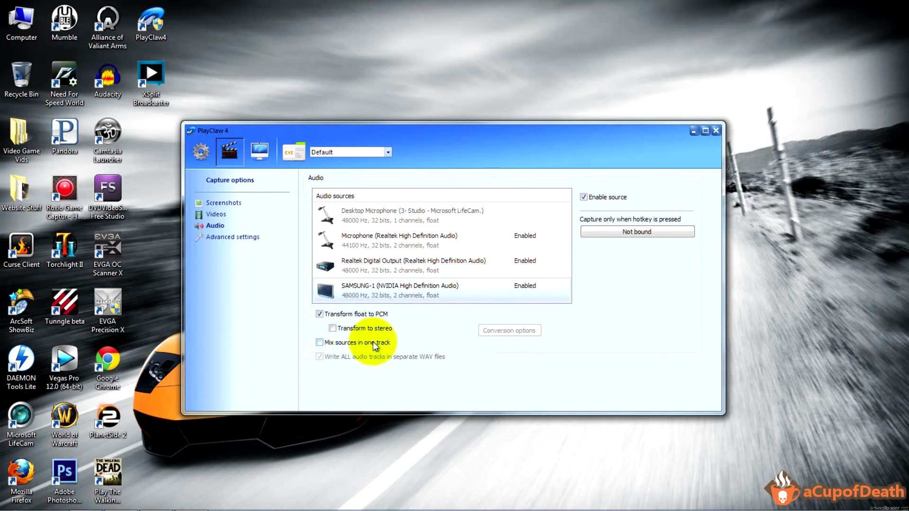
left_click(408, 265)
left_click(409, 241)
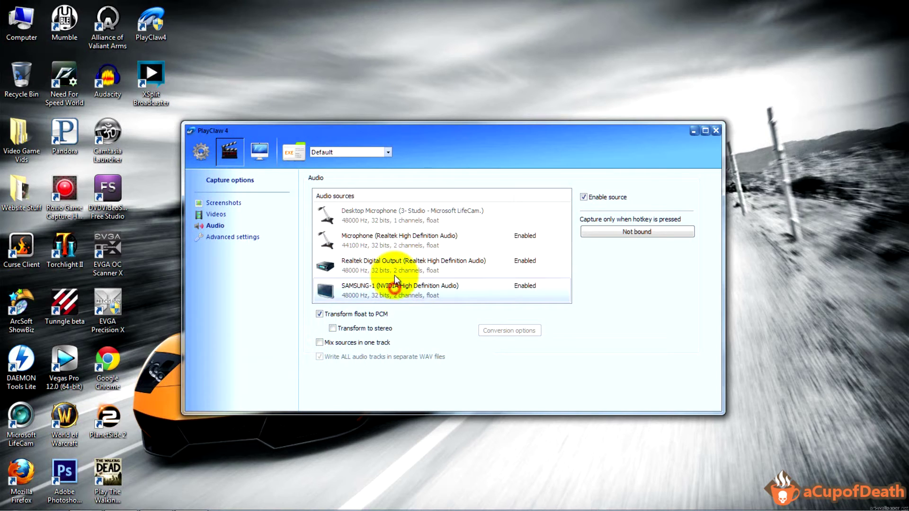
left_click(402, 240)
left_click(405, 261)
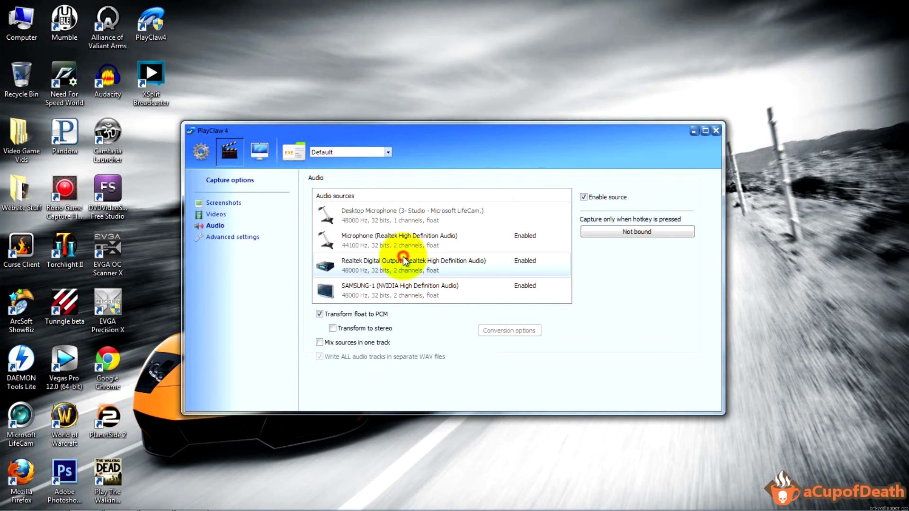
left_click(402, 243)
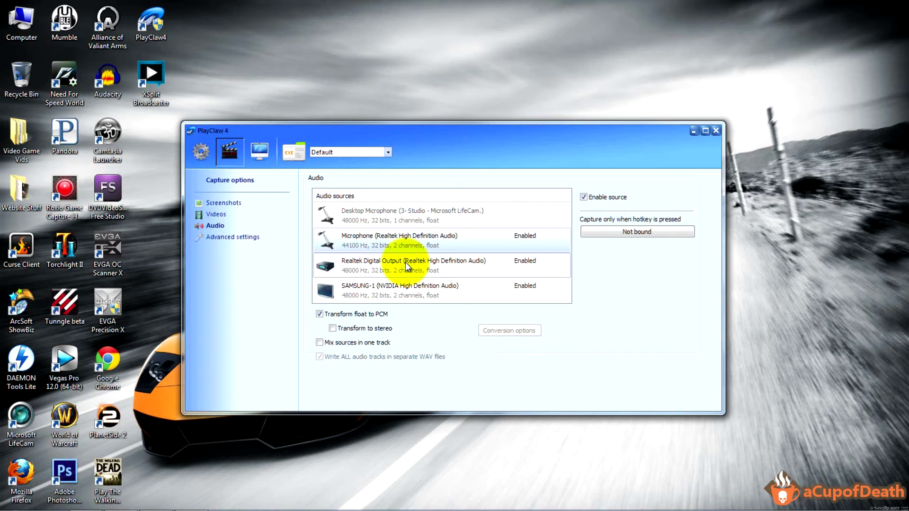
left_click(405, 262)
left_click(379, 247)
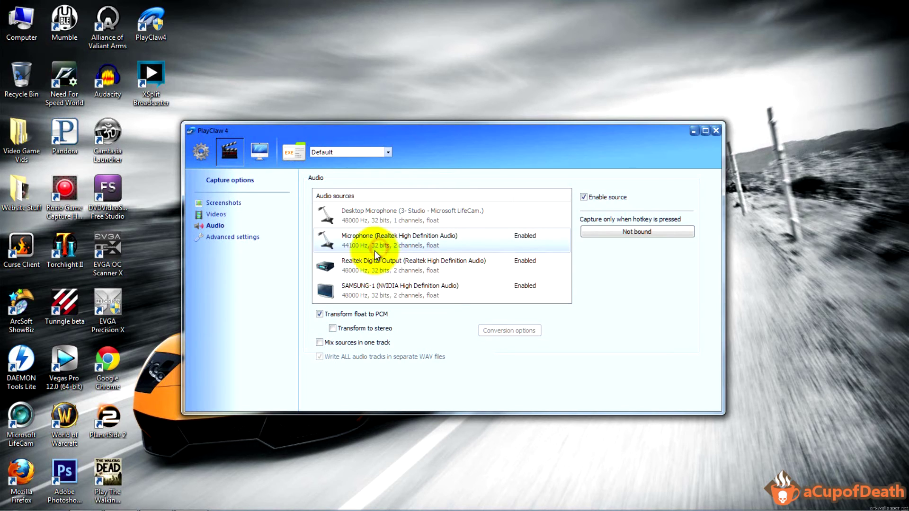
left_click(329, 267)
left_click(358, 242)
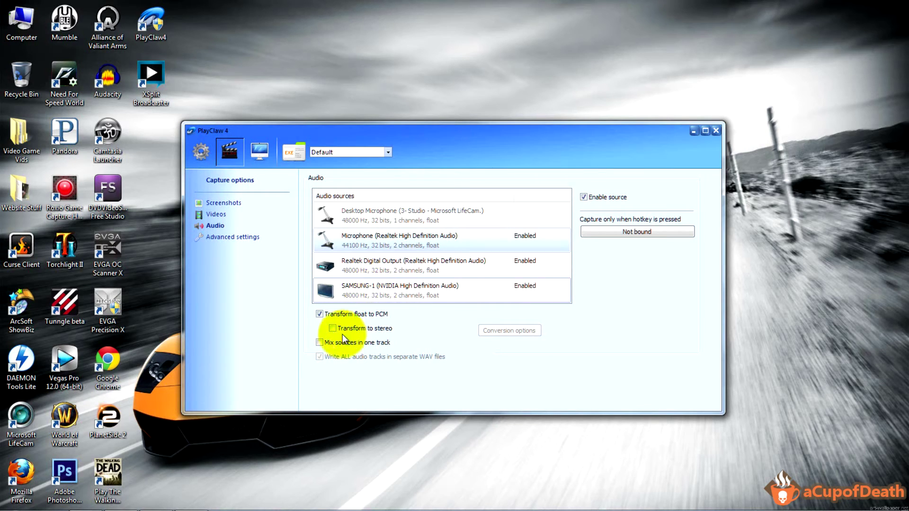
left_click(320, 343)
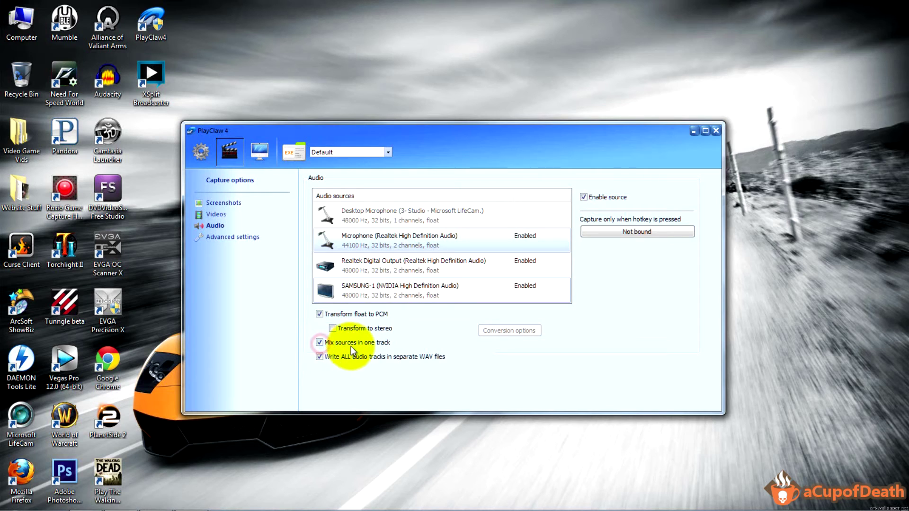
- Check the advanced capture settings for the alternative OpenGL code option
left_click(241, 238)
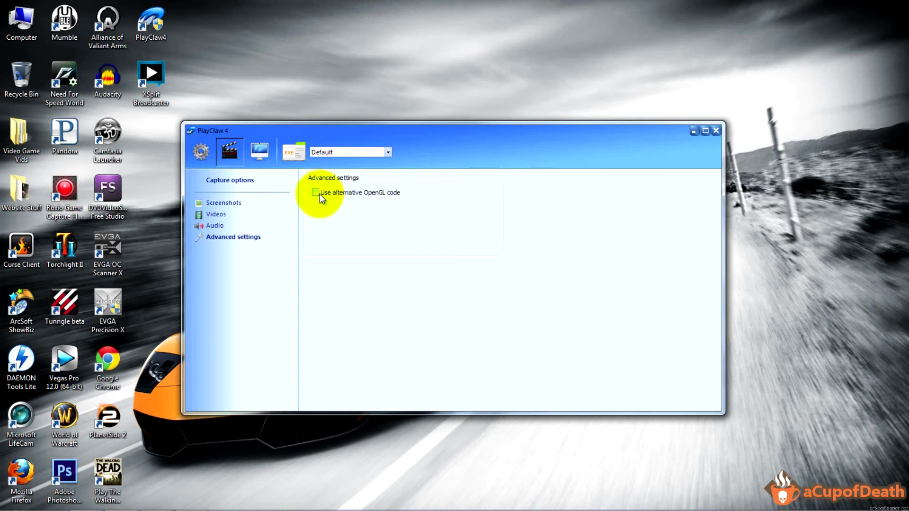
left_click(232, 204)
- Open the overlay settings and examine the FPS, Record, Voice Avatars and clock overlays in the visual appearance preview
left_click(255, 155)
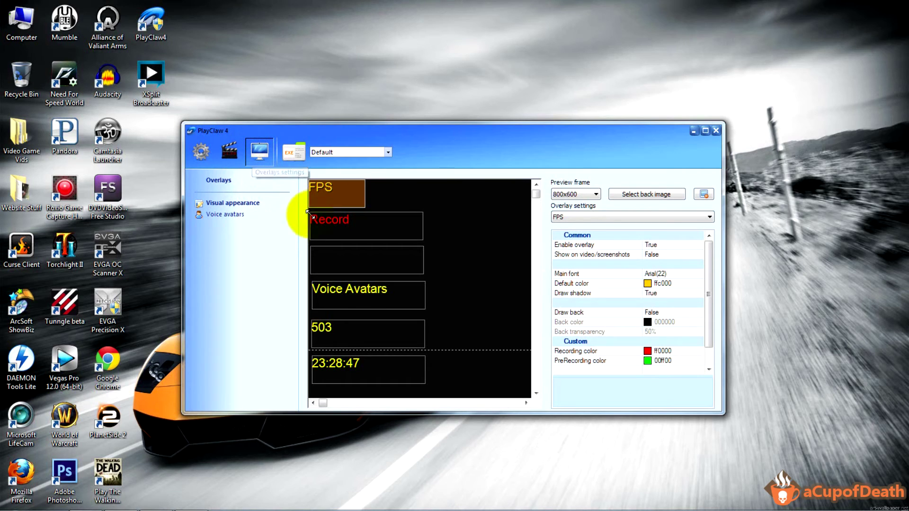
left_click(326, 270)
left_click(369, 371)
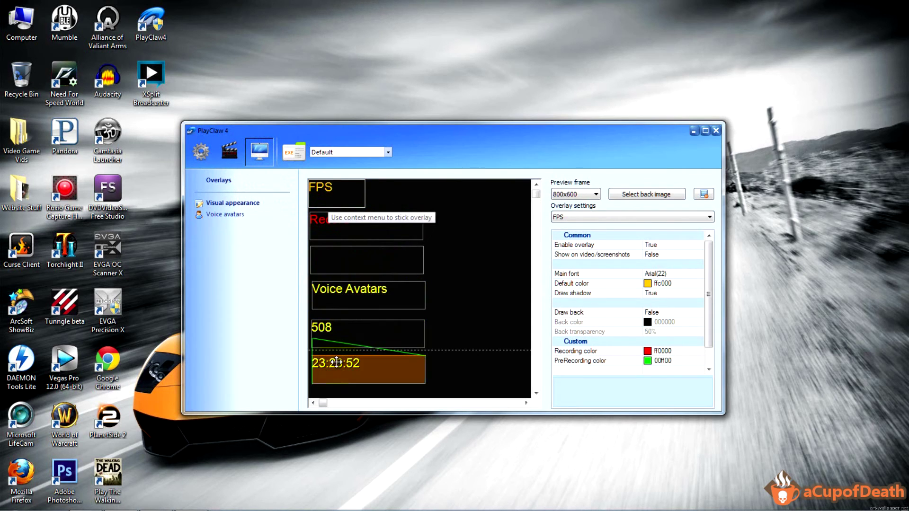
left_click(416, 303)
left_click(495, 309)
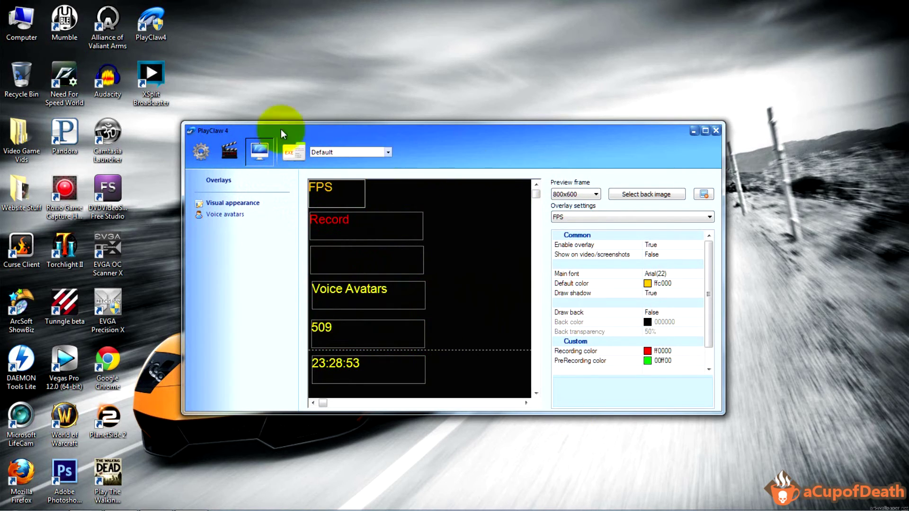
left_click(318, 196)
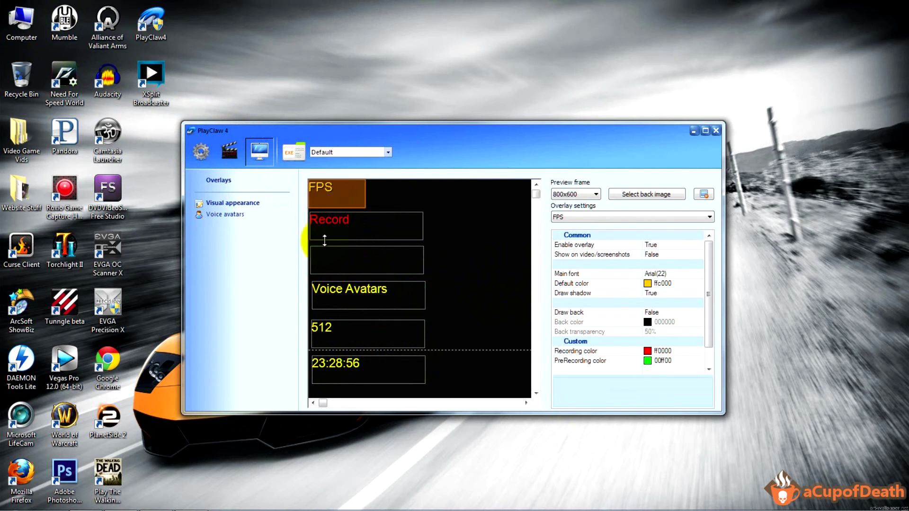
left_click(347, 233)
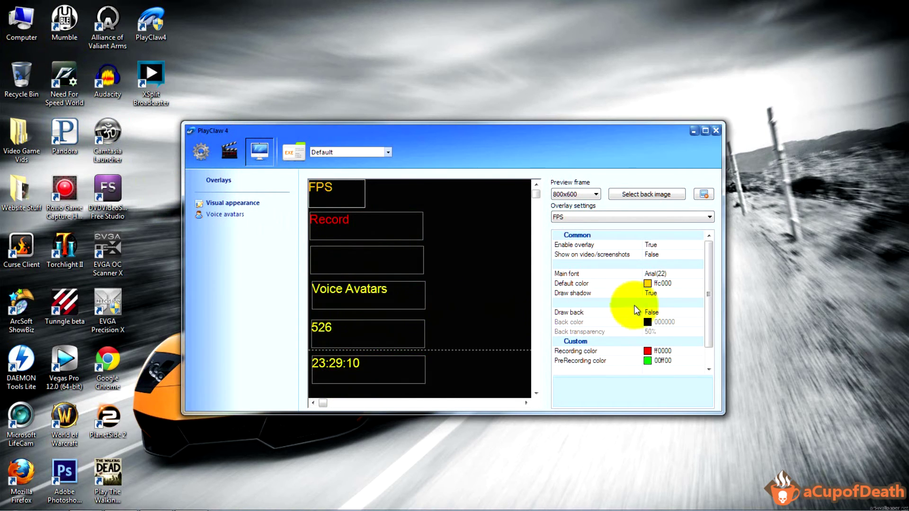
- Examine the GPU and CPU overlays in the visual appearance preview, and briefly revisit the screenshot capture options
left_click_drag(536, 195, 547, 386)
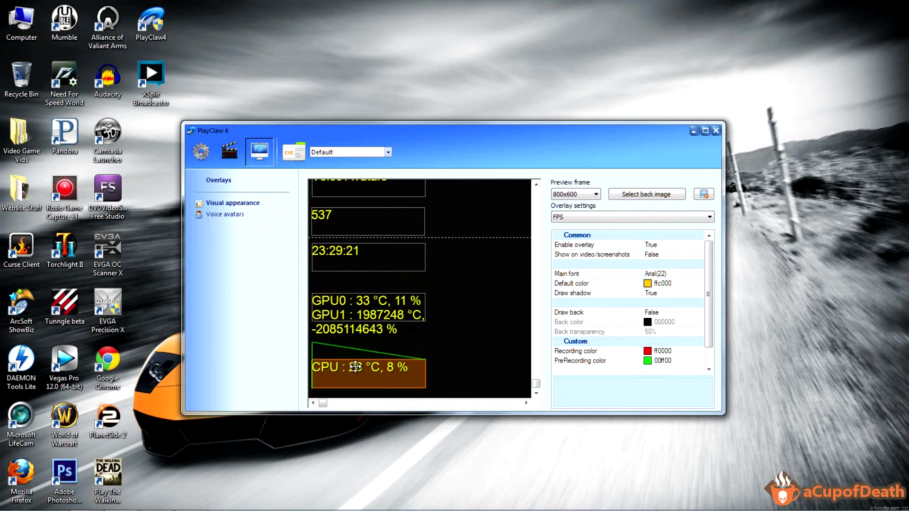
left_click_drag(534, 384, 532, 185)
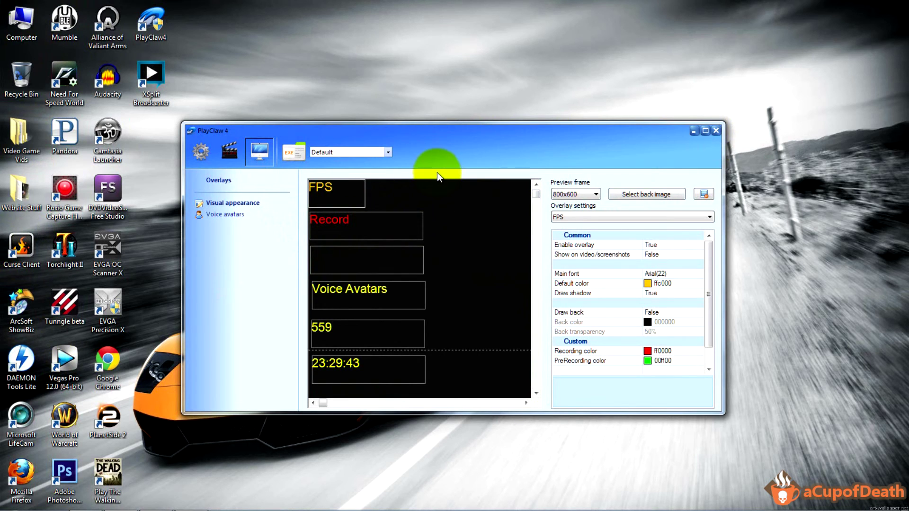
left_click(239, 155)
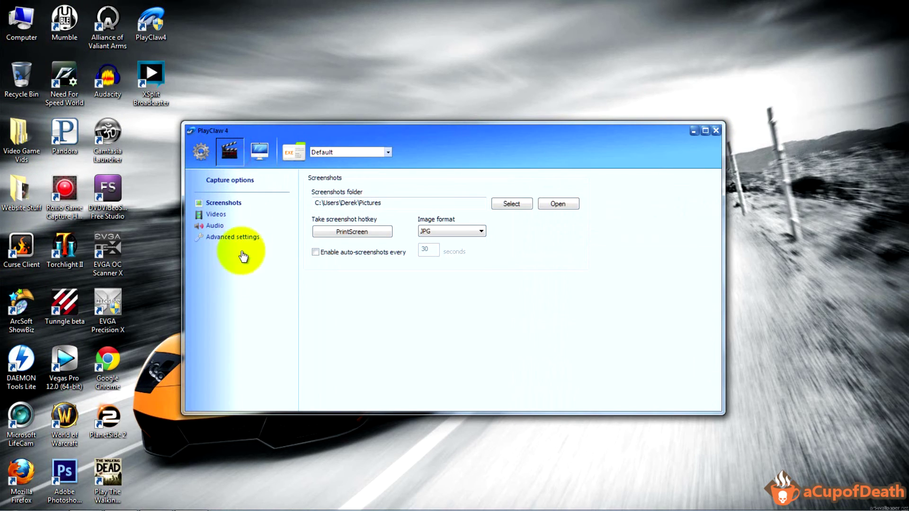
left_click(252, 153)
left_click(255, 292)
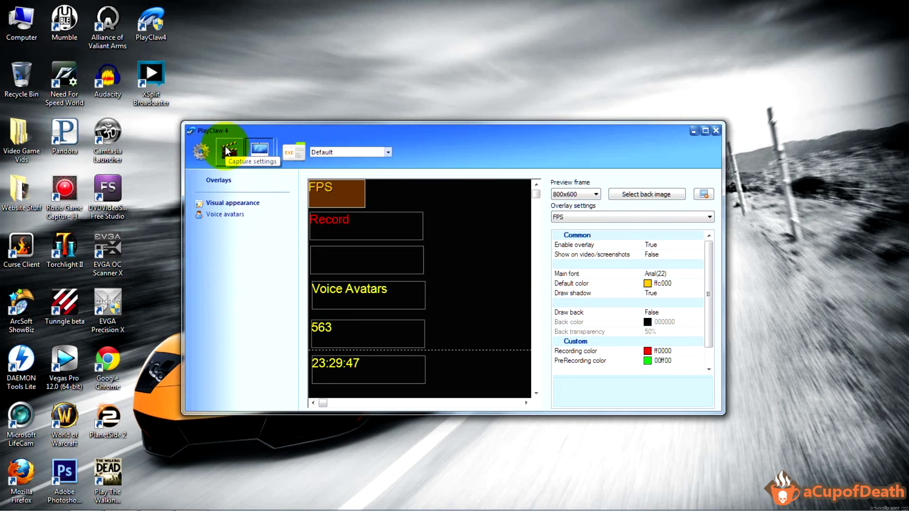
- Review the update, licensing, interface language and startup settings in the common options, and return to the screenshot capture options
left_click(212, 149)
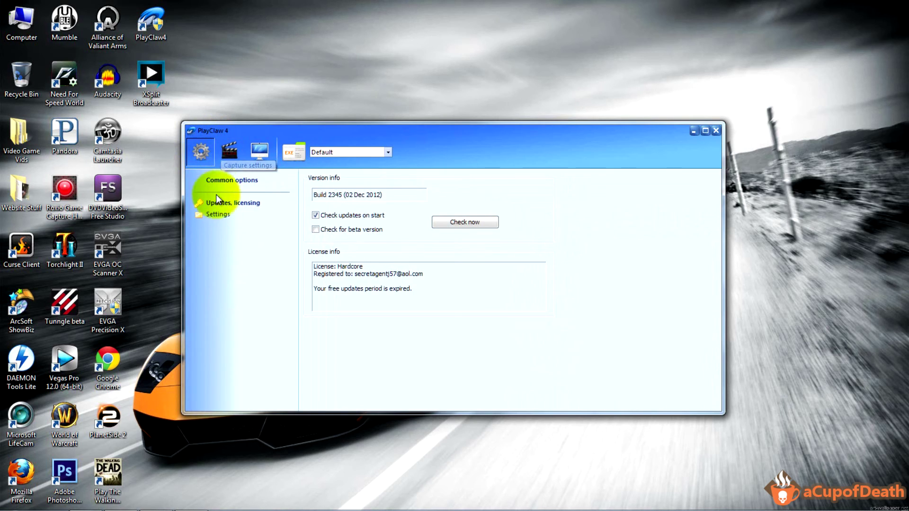
left_click(212, 216)
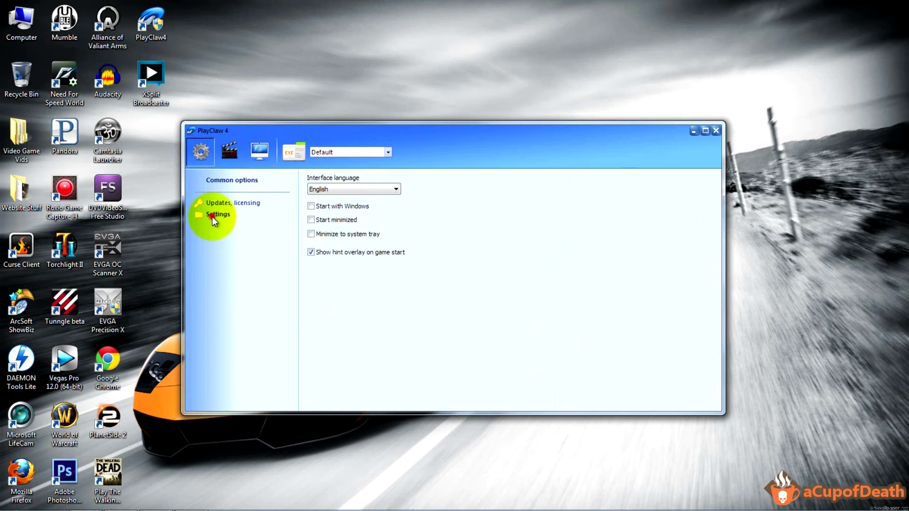
left_click(229, 154)
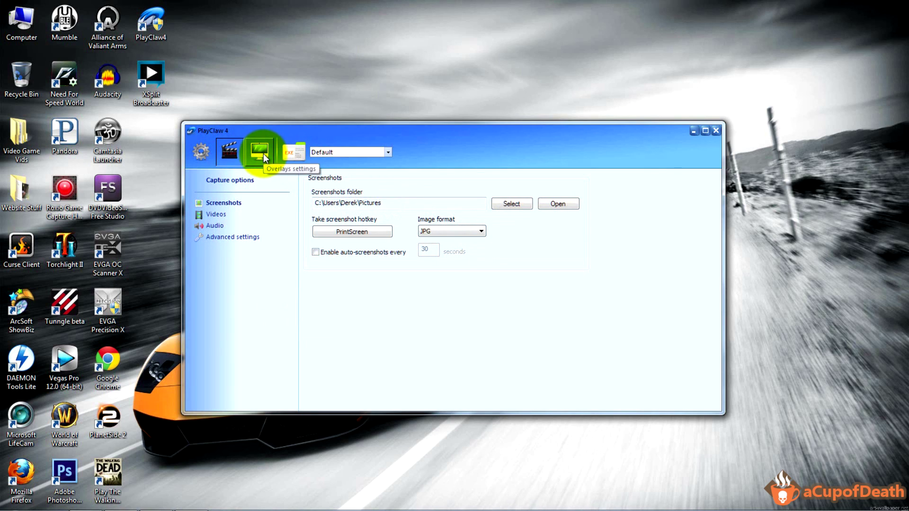
left_click(268, 304)
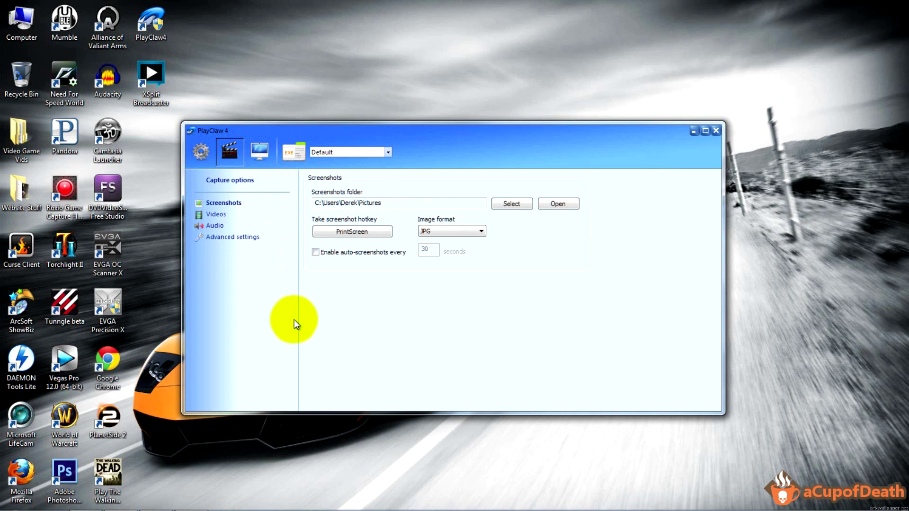